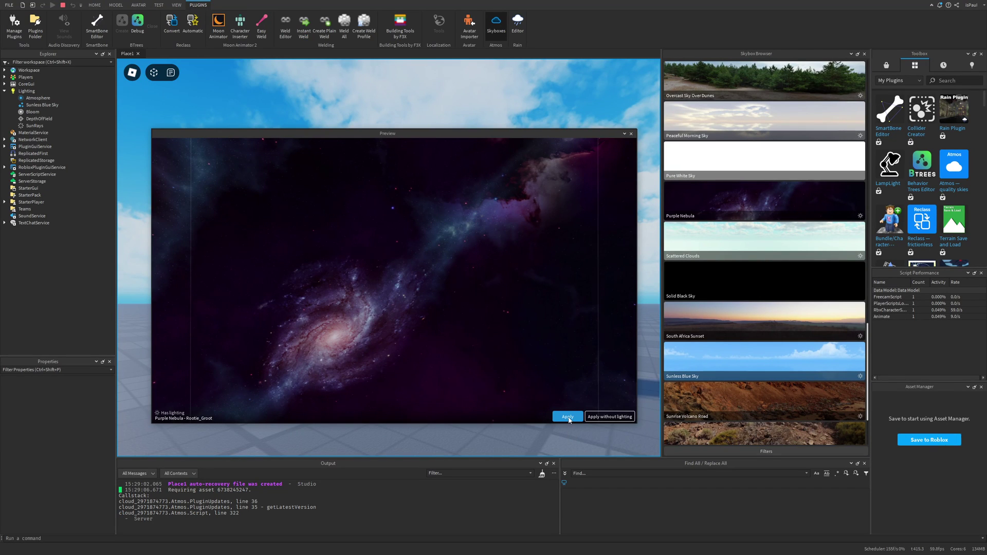
Apply the Purple Nebula skybox together with its lighting and look around the scene
{"action": "left_click", "coordinate": [568, 418]}
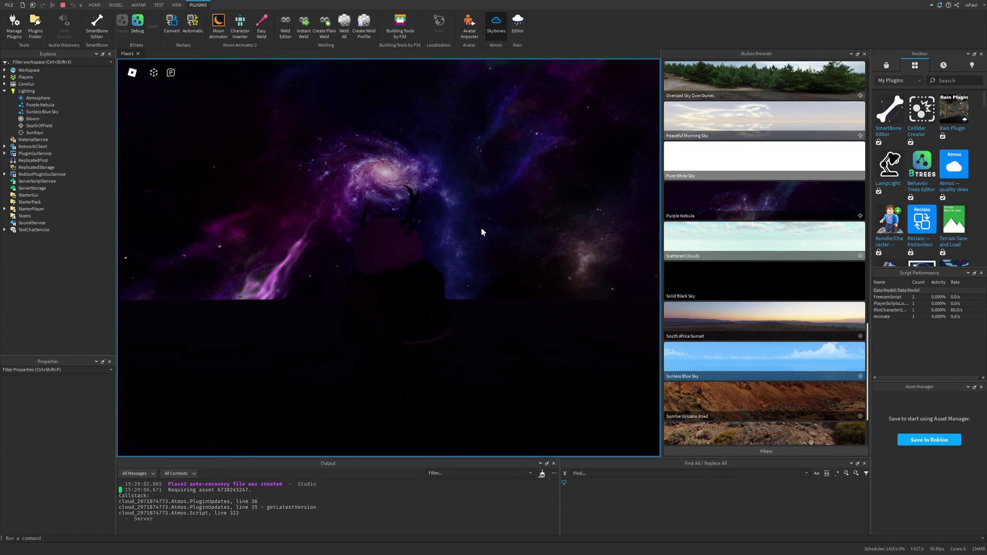
{"action": "right_click_drag", "start_coordinate": [481, 228], "coordinate": [481, 227]}
Apply the Sunrise Volcano Road skybox with its lighting and walk the character around to view the effect
{"action": "scroll", "coordinate": [771, 289], "scroll_direction": "down", "scroll_amount": 3}
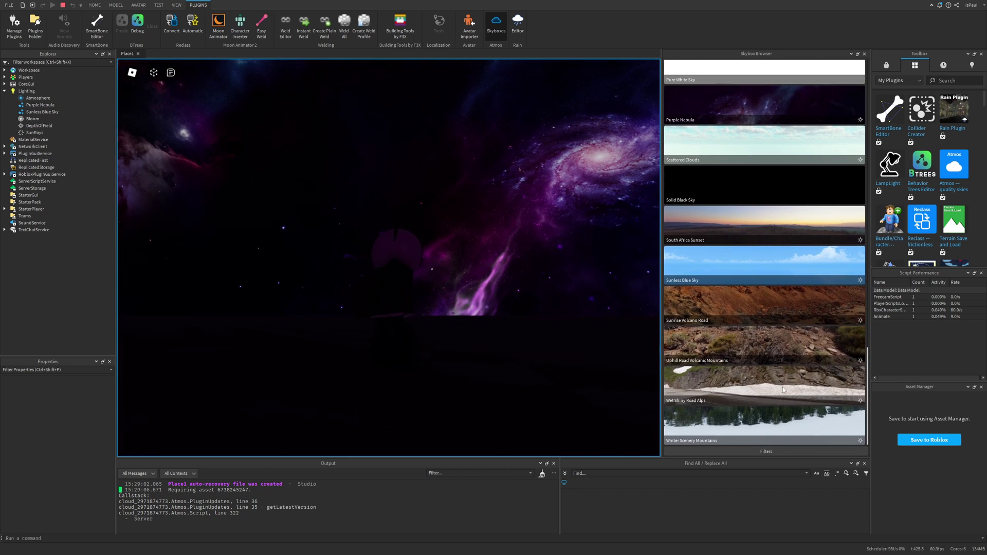
{"action": "left_click", "coordinate": [720, 306]}
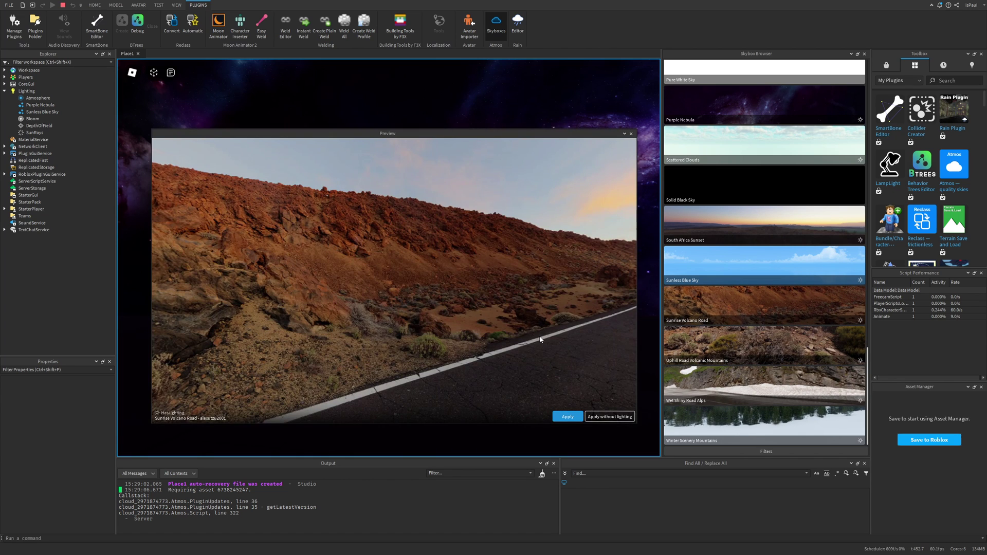
{"action": "left_click", "coordinate": [567, 417]}
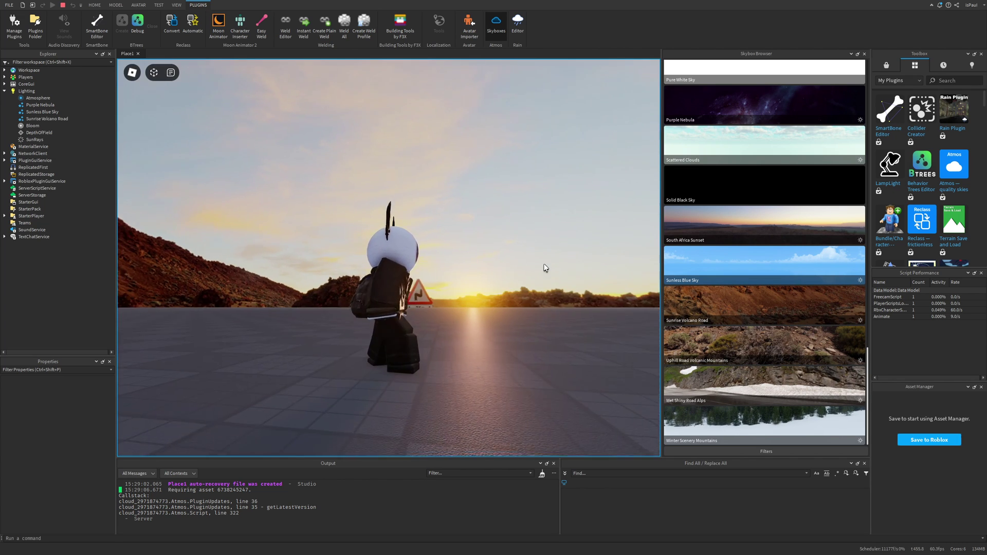
{"action": "right_click_drag", "start_coordinate": [544, 265], "coordinate": [544, 264]}
{"action": "key", "text": "w"}
{"action": "key", "text": "s"}
{"action": "key", "text": "w"}
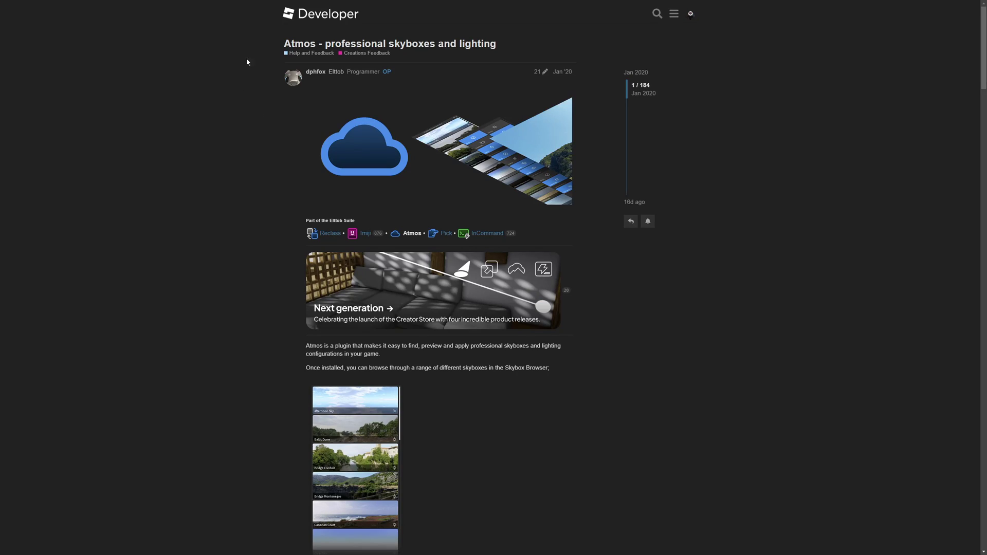
Read the introduction of the Atmos post on the Roblox developer forum in the browser to learn what the plugin does
{"action": "scroll", "coordinate": [681, 128], "scroll_direction": "down", "scroll_amount": 1}
{"action": "scroll", "coordinate": [681, 128], "scroll_direction": "down", "scroll_amount": 2}
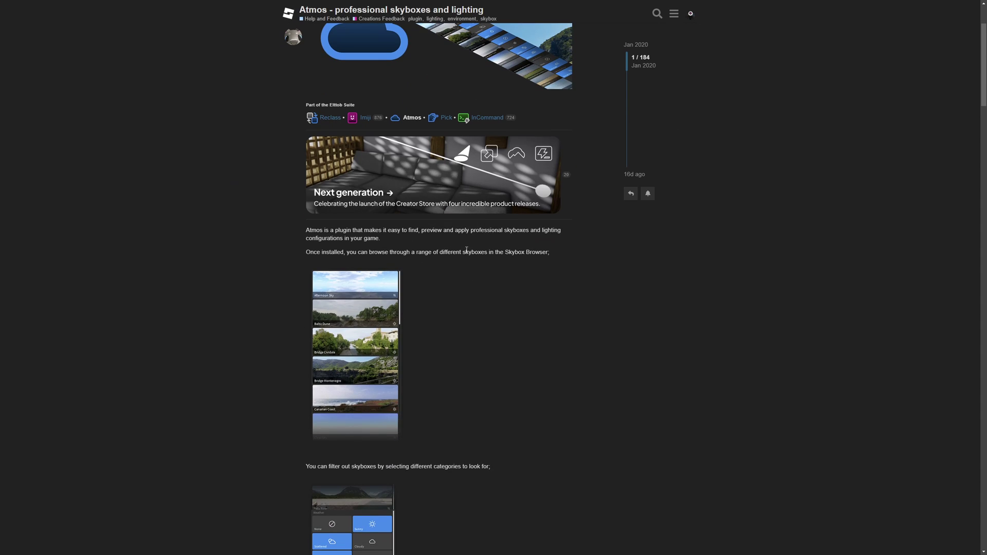
{"action": "left_click_drag", "start_coordinate": [364, 238], "coordinate": [307, 230]}
{"action": "left_click", "coordinate": [294, 231]}
{"action": "scroll", "coordinate": [274, 204], "scroll_direction": "down", "scroll_amount": 3}
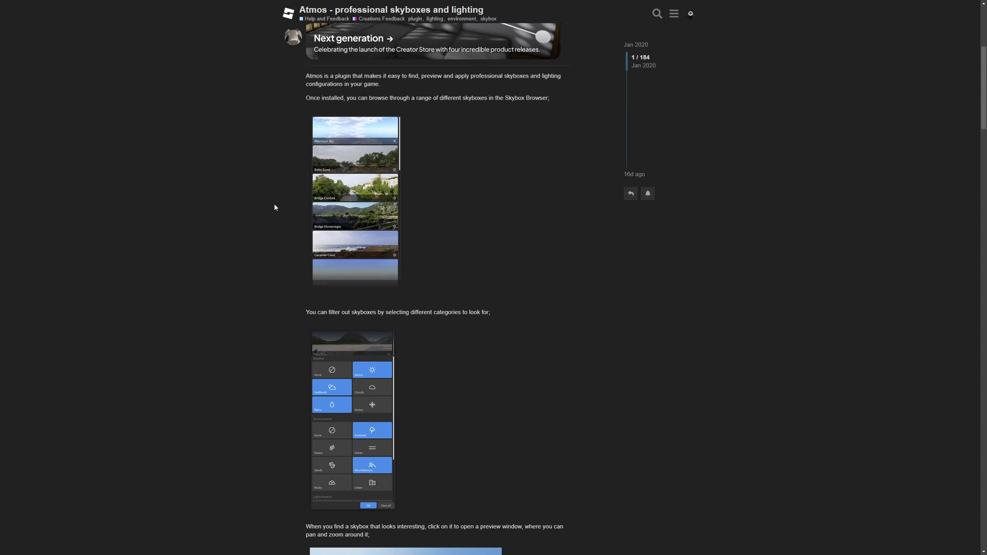
{"action": "scroll", "coordinate": [274, 202], "scroll_direction": "up", "scroll_amount": 2, "text": "ctrl"}
{"action": "left_click_drag", "start_coordinate": [255, 94], "coordinate": [294, 94]}
{"action": "left_click", "coordinate": [298, 96]}
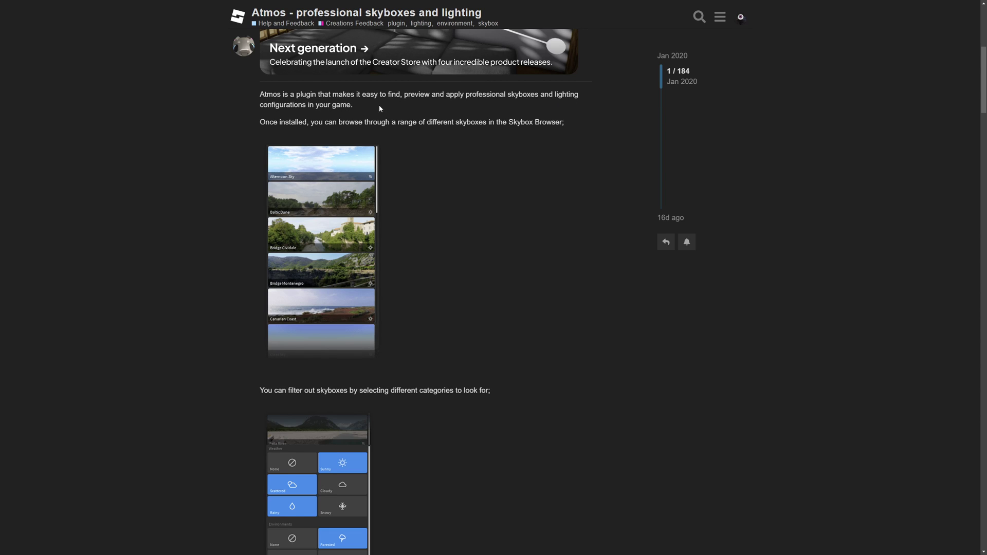
Read the forum post's sections on browsing, filtering, previewing and applying skyboxes, down to the plugin's library link
{"action": "scroll", "coordinate": [369, 182], "scroll_direction": "down", "scroll_amount": 2}
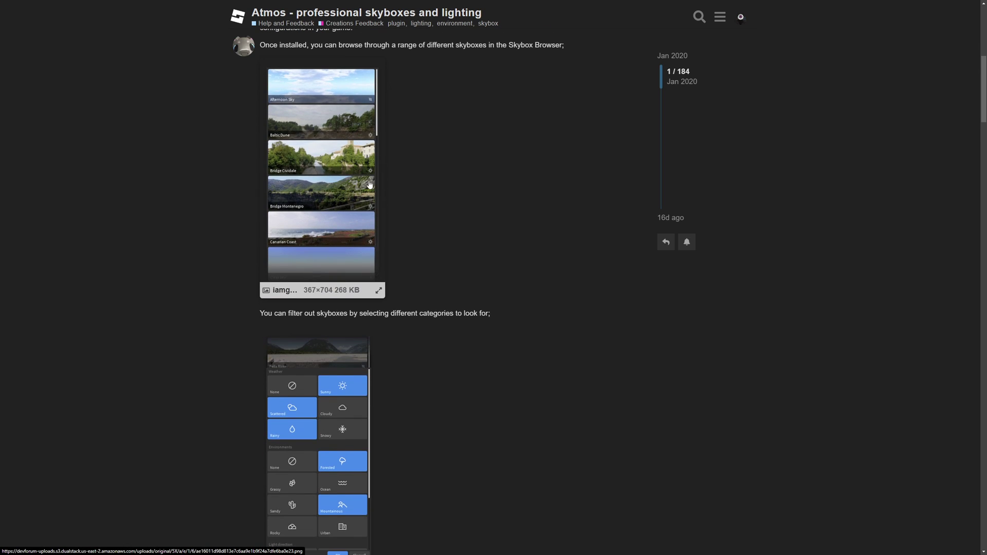
{"action": "scroll", "coordinate": [336, 133], "scroll_direction": "down", "scroll_amount": 1}
{"action": "scroll", "coordinate": [337, 133], "scroll_direction": "down", "scroll_amount": 4}
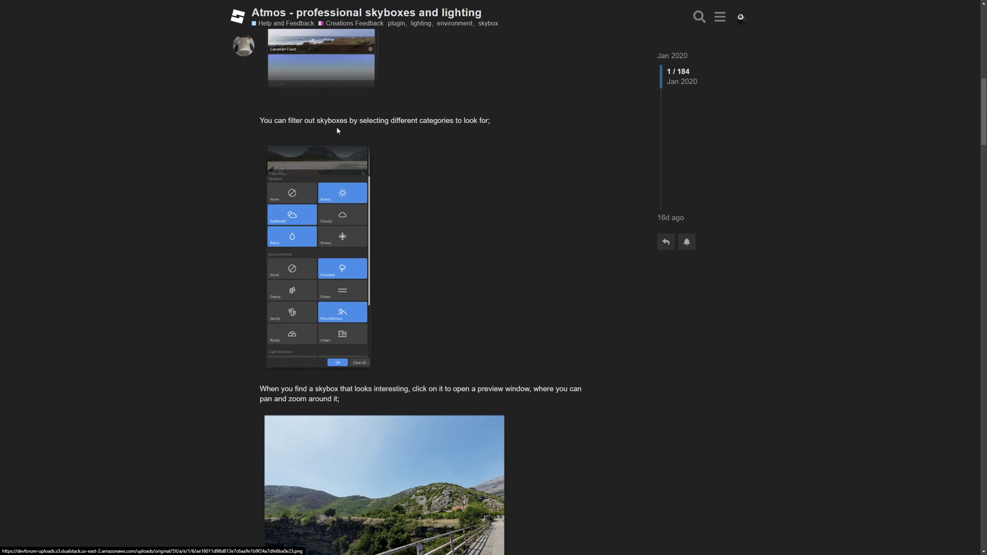
{"action": "scroll", "coordinate": [335, 140], "scroll_direction": "down", "scroll_amount": 4}
{"action": "scroll", "coordinate": [335, 140], "scroll_direction": "up", "scroll_amount": 5}
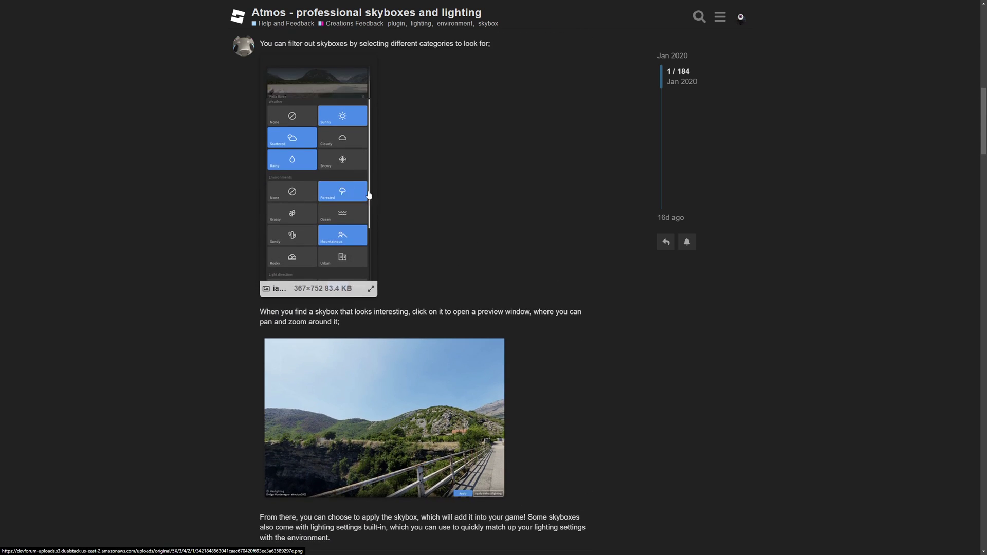
{"action": "scroll", "coordinate": [467, 236], "scroll_direction": "down", "scroll_amount": 7}
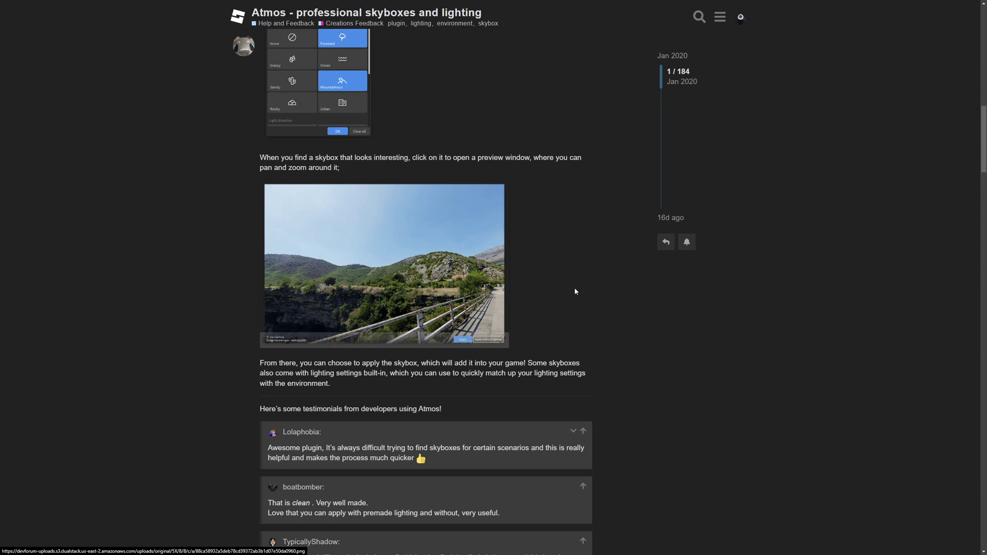
{"action": "scroll", "coordinate": [575, 288], "scroll_direction": "up", "scroll_amount": 1}
{"action": "scroll", "coordinate": [571, 298], "scroll_direction": "down", "scroll_amount": 6}
{"action": "scroll", "coordinate": [512, 237], "scroll_direction": "down", "scroll_amount": 3}
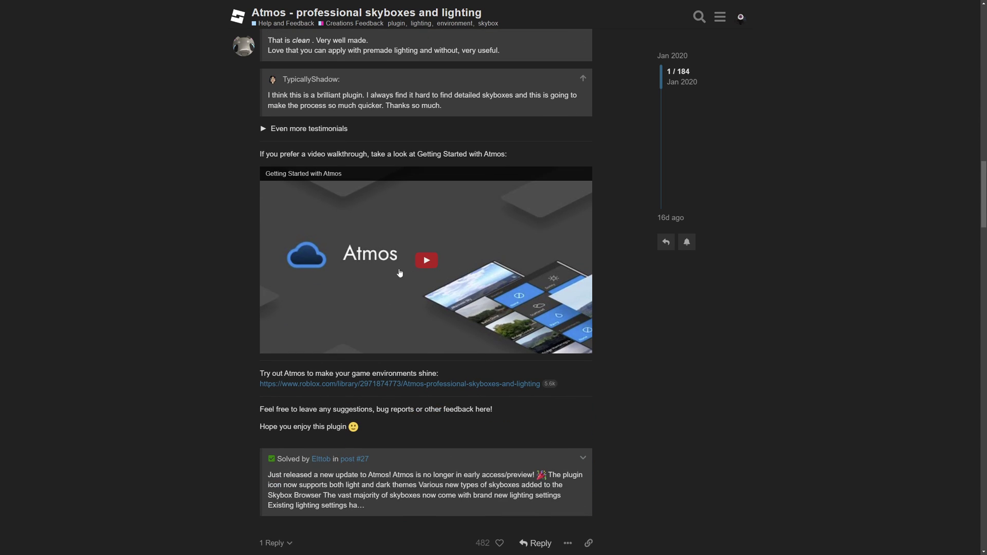
{"action": "left_click_drag", "start_coordinate": [249, 388], "coordinate": [518, 395]}
{"action": "left_click", "coordinate": [532, 390]}
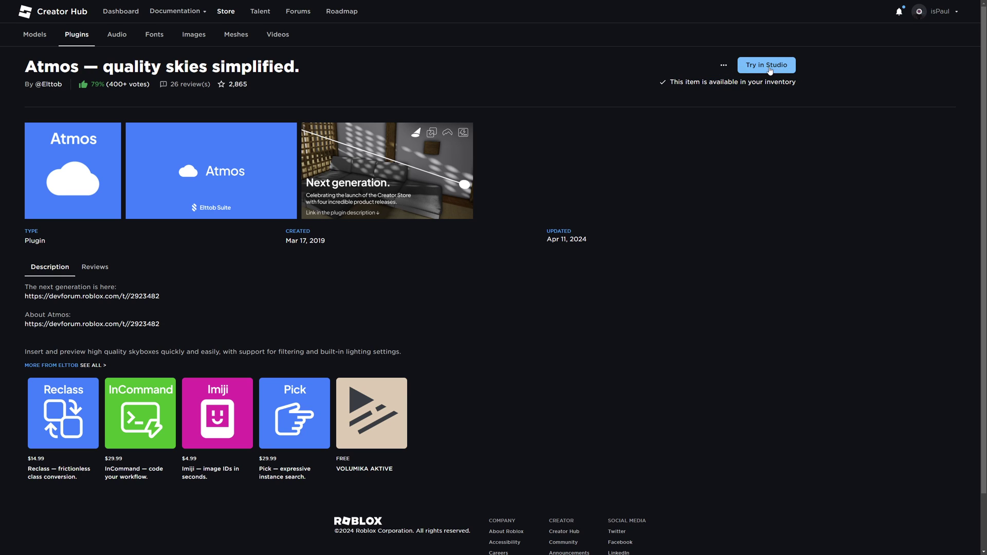
Check the inventory availability note on the Atmos plugin's Creator Hub page
{"action": "left_click_drag", "start_coordinate": [679, 84], "coordinate": [752, 91]}
{"action": "left_click", "coordinate": [719, 108]}
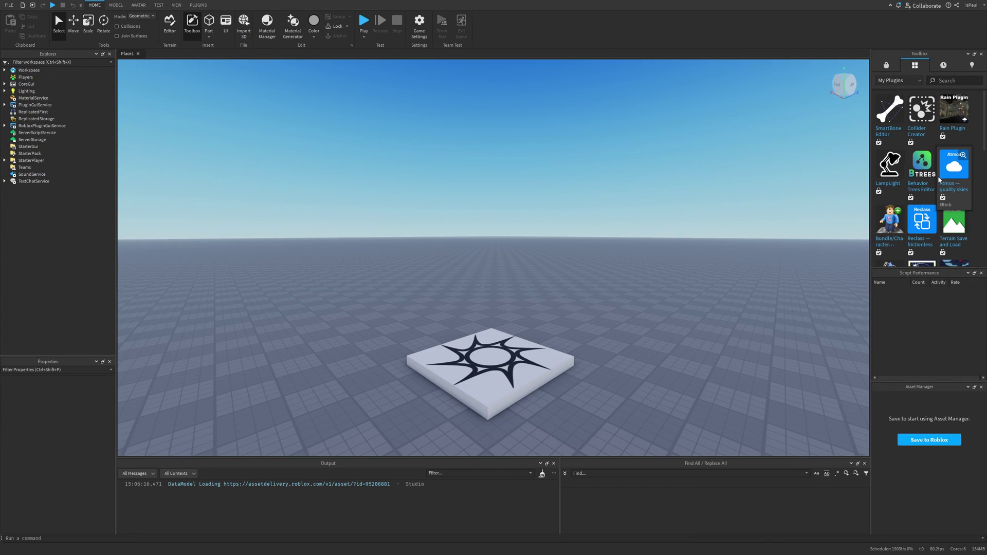
In Roblox Studio, open the plugin manager and check that the Atmos — quality skies plugin is enabled
{"action": "left_click", "coordinate": [198, 5]}
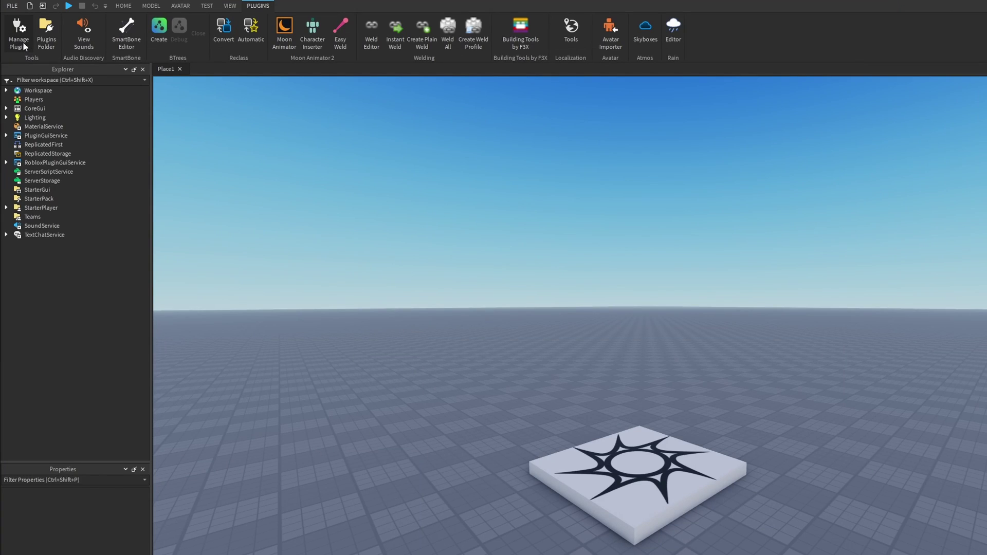
{"action": "left_click", "coordinate": [22, 42]}
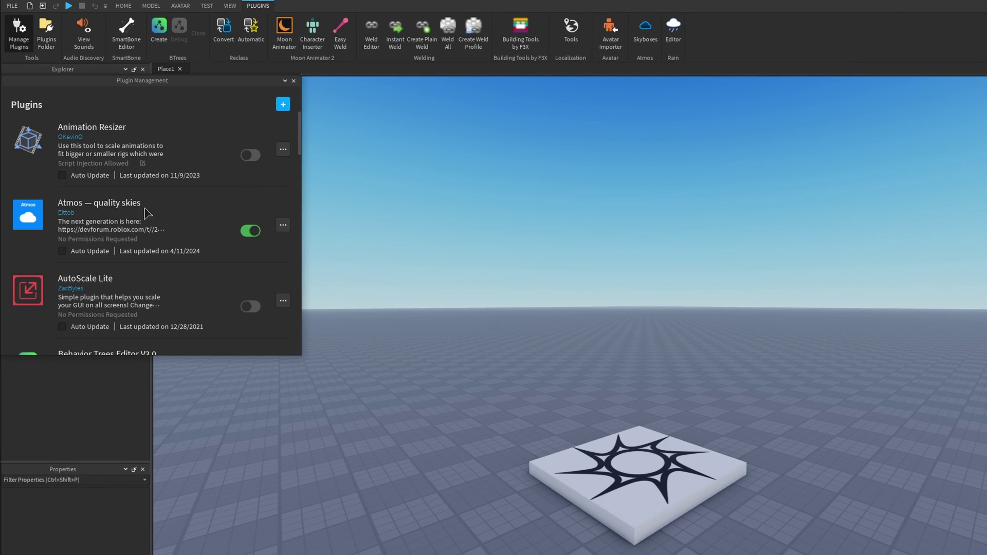
{"action": "left_click", "coordinate": [245, 239]}
{"action": "left_click", "coordinate": [245, 241]}
{"action": "left_click", "coordinate": [245, 242]}
{"action": "left_click", "coordinate": [245, 242]}
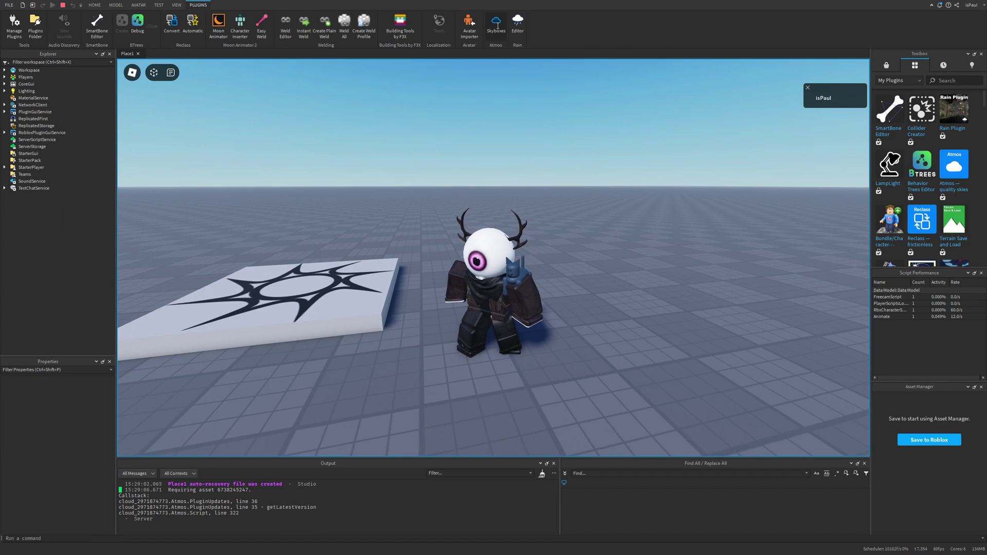
Open the Atmos skybox browser and look over the available skyboxes
{"action": "left_click", "coordinate": [497, 24]}
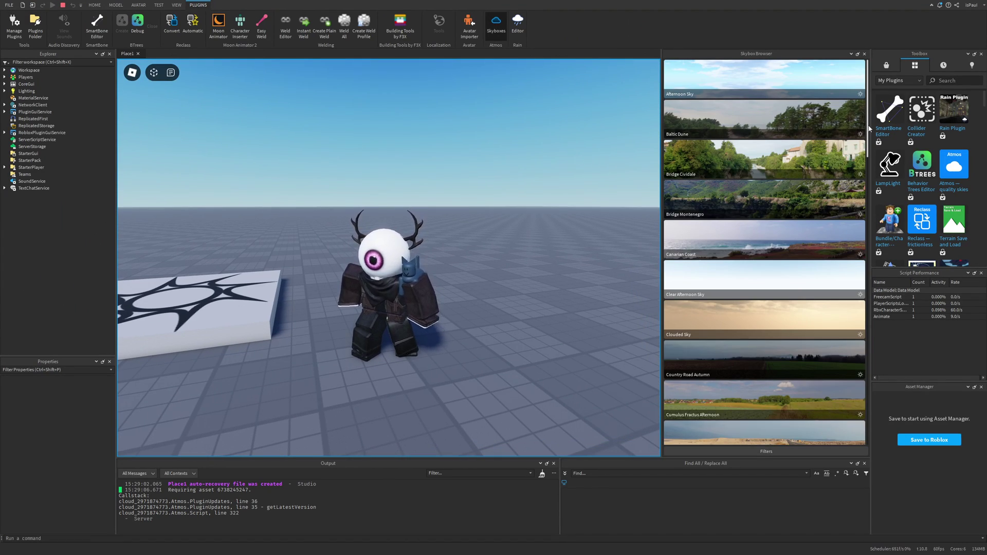
{"action": "left_click_drag", "start_coordinate": [869, 127], "coordinate": [851, 143]}
{"action": "scroll", "coordinate": [851, 143], "scroll_direction": "up", "scroll_amount": 2}
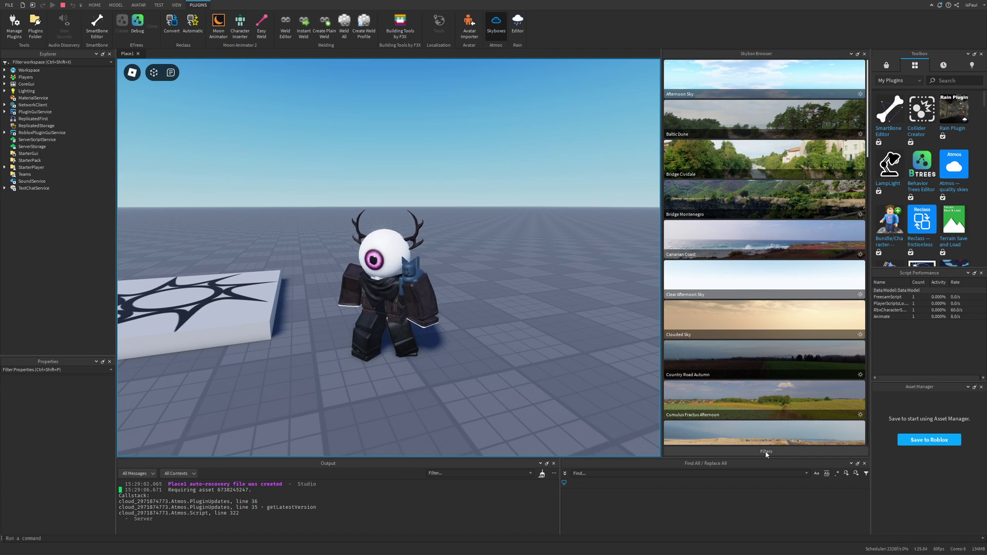
Filter the skyboxes by Scattered weather, None for environment and None for light direction, and apply the filters
{"action": "left_click", "coordinate": [773, 451]}
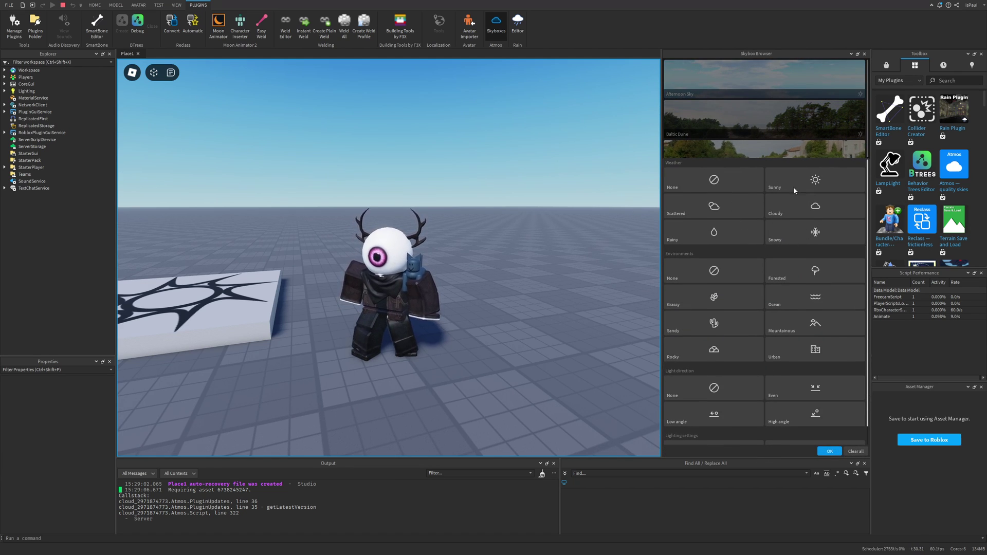
{"action": "scroll", "coordinate": [685, 241], "scroll_direction": "down", "scroll_amount": 1}
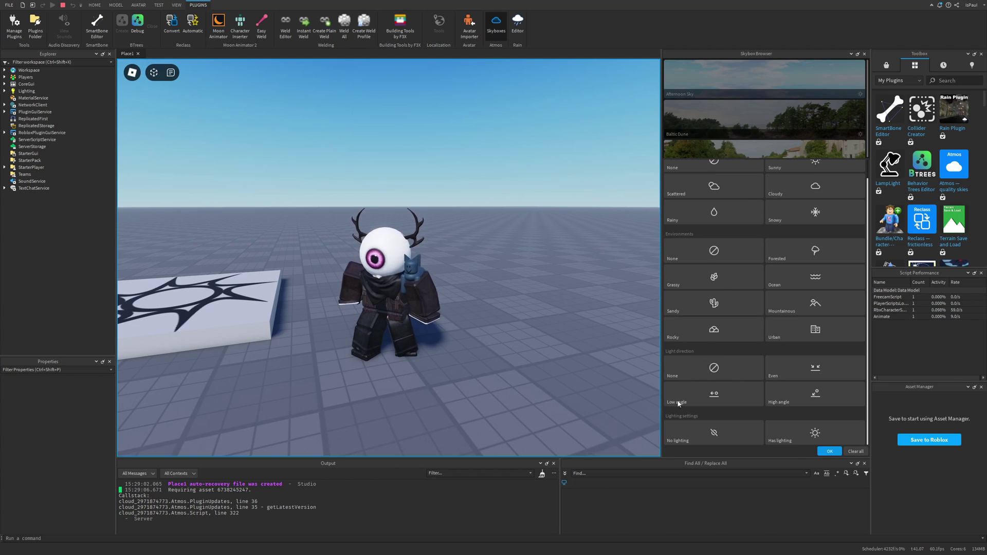
{"action": "scroll", "coordinate": [773, 250], "scroll_direction": "up", "scroll_amount": 1}
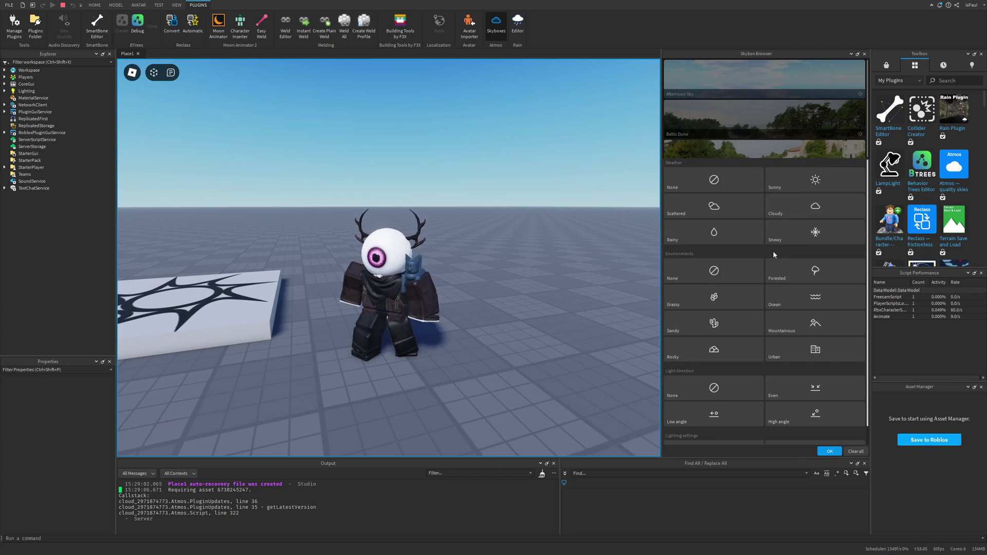
{"action": "left_click", "coordinate": [730, 207]}
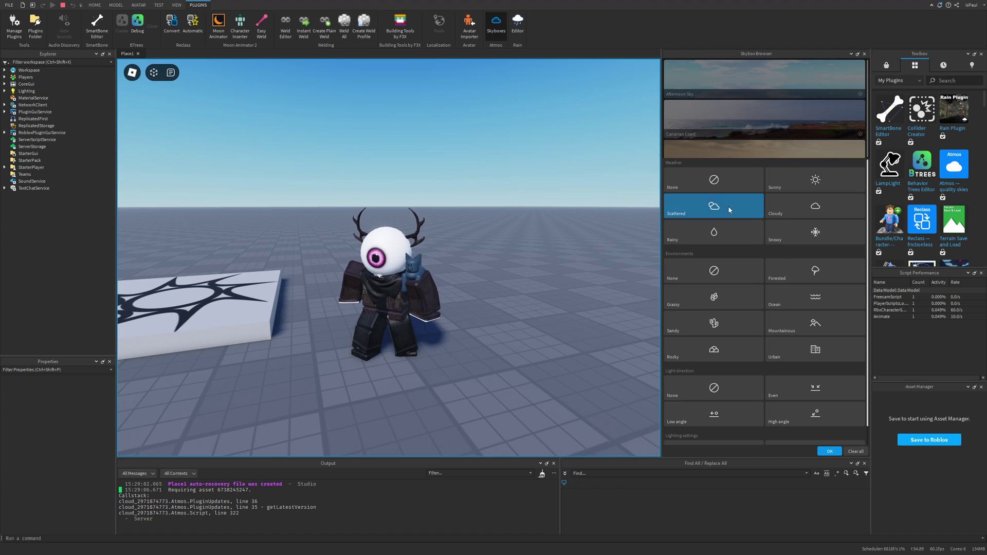
{"action": "left_click", "coordinate": [691, 271]}
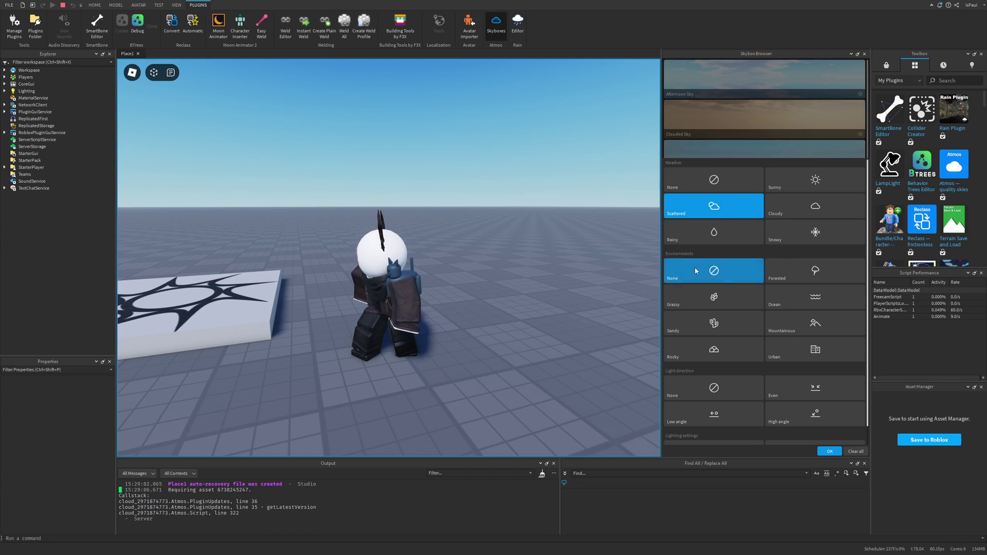
{"action": "scroll", "coordinate": [702, 268], "scroll_direction": "down", "scroll_amount": 1}
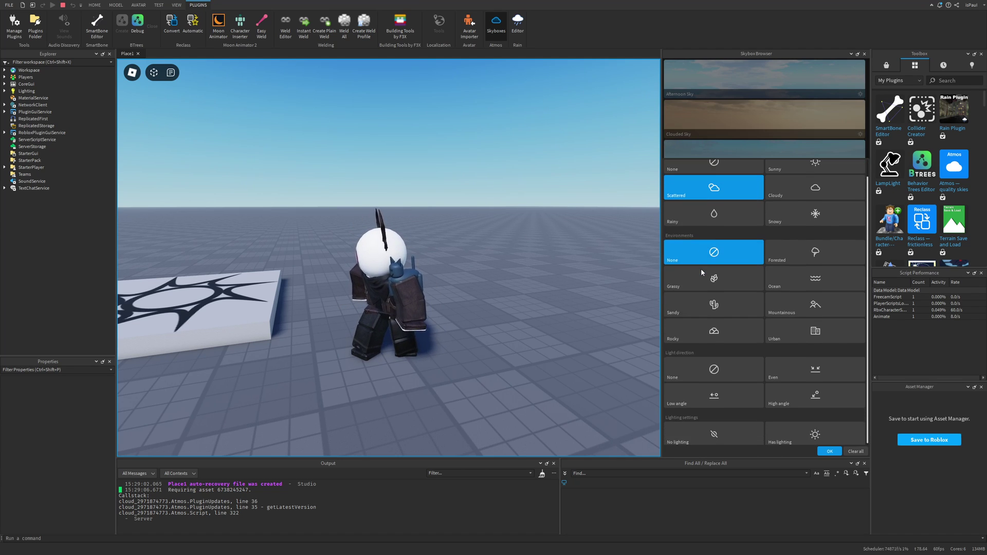
{"action": "left_click", "coordinate": [715, 368]}
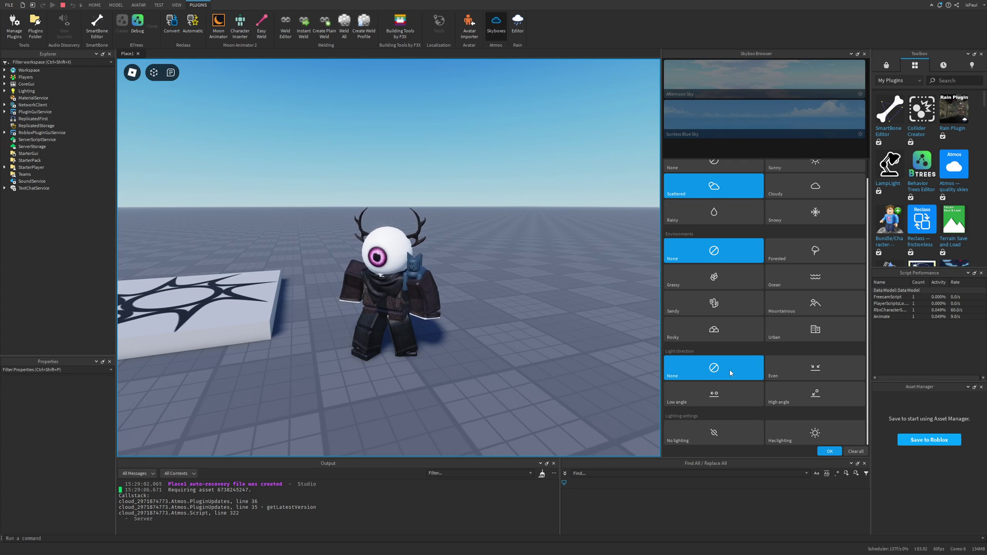
{"action": "left_click", "coordinate": [830, 451]}
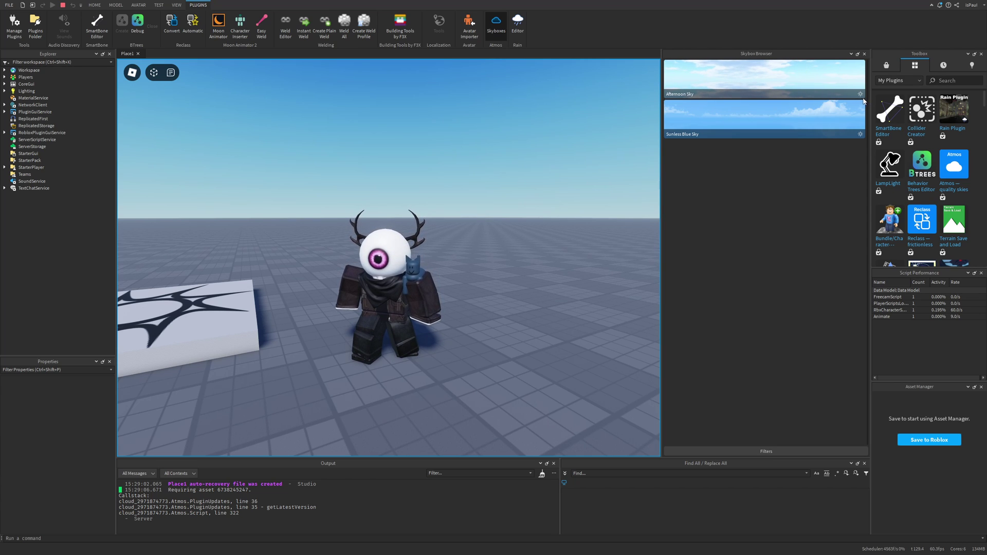
Enable both No lighting and Has lighting in the skybox filters' lighting settings and apply them
{"action": "left_click", "coordinate": [766, 451]}
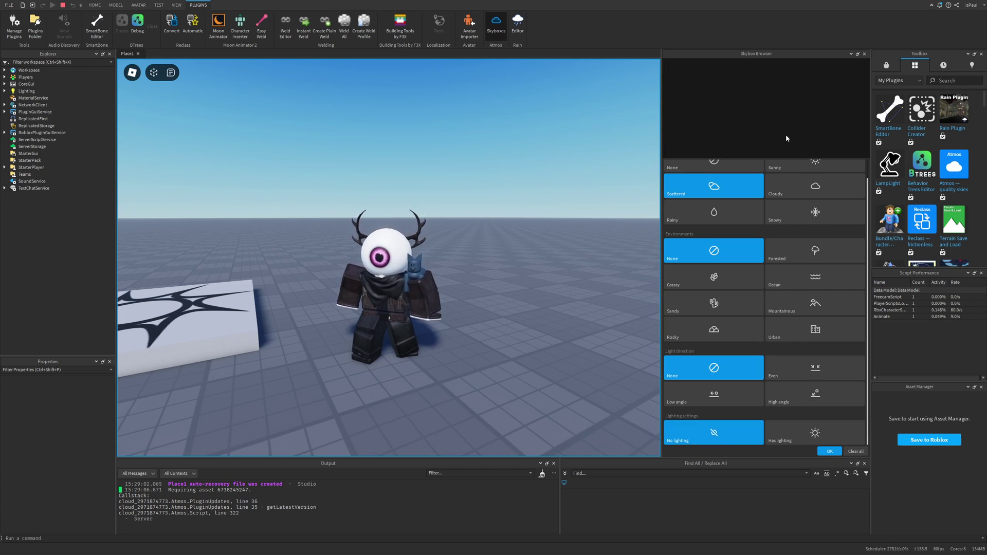
{"action": "left_click", "coordinate": [782, 441]}
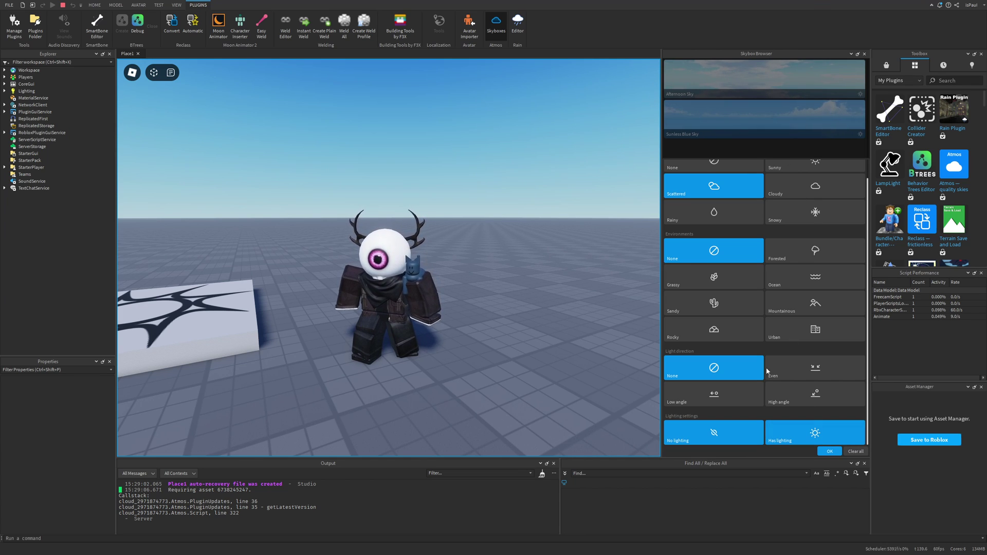
{"action": "left_click", "coordinate": [829, 451]}
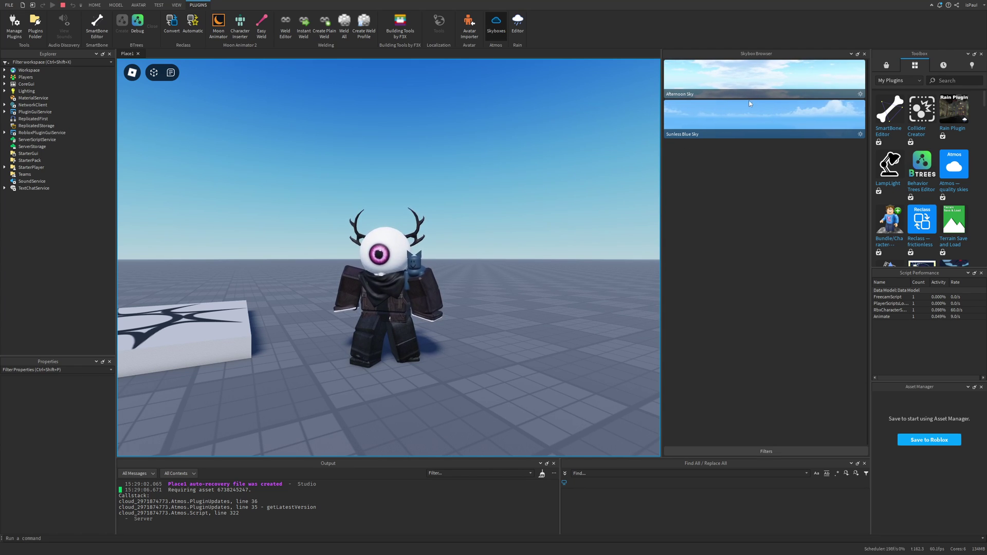
Open the Afternoon Sky preview, look around in it, and move and enlarge the preview window over the viewport
{"action": "left_click", "coordinate": [740, 83]}
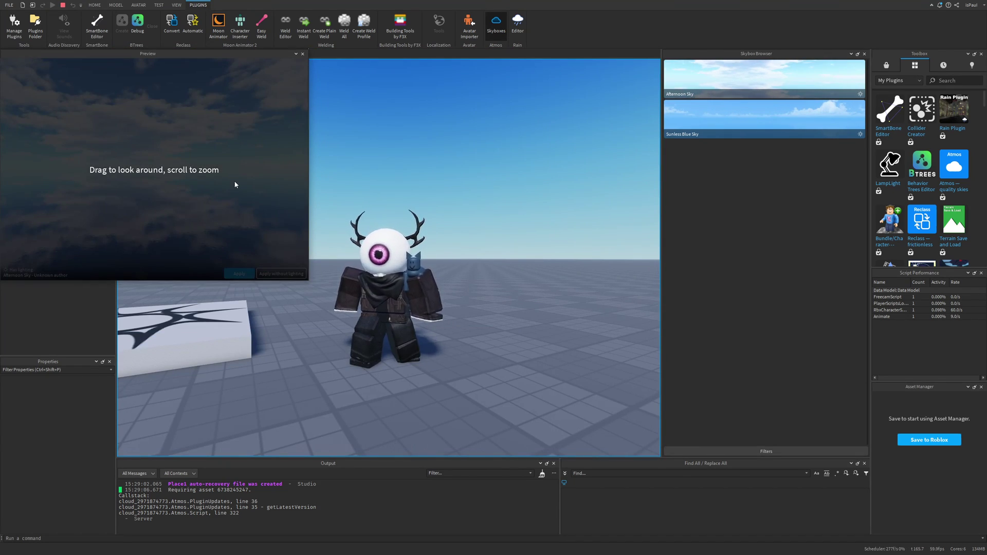
{"action": "left_click_drag", "start_coordinate": [153, 54], "coordinate": [228, 82]}
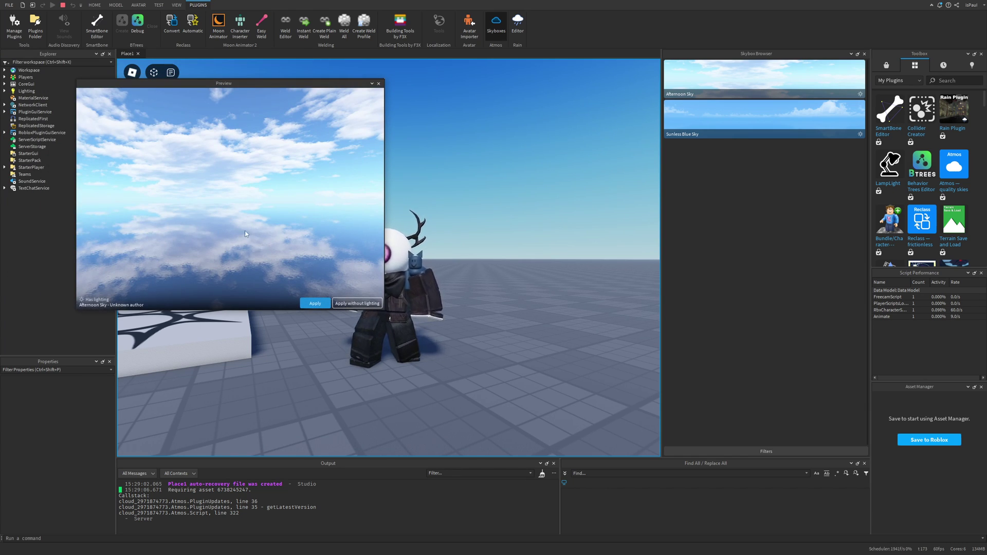
{"action": "left_click_drag", "start_coordinate": [216, 233], "coordinate": [365, 235]}
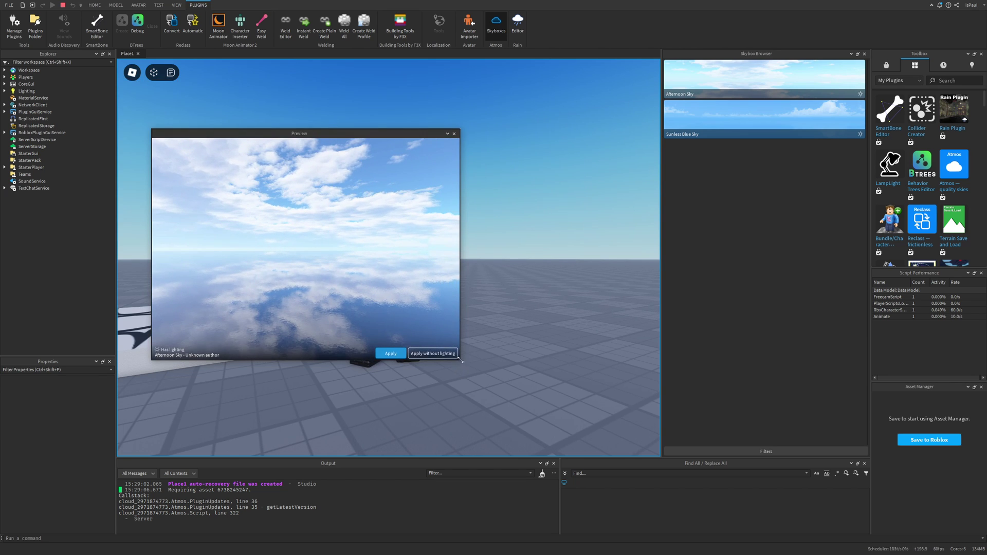
{"action": "left_click_drag", "start_coordinate": [460, 361], "coordinate": [638, 423]}
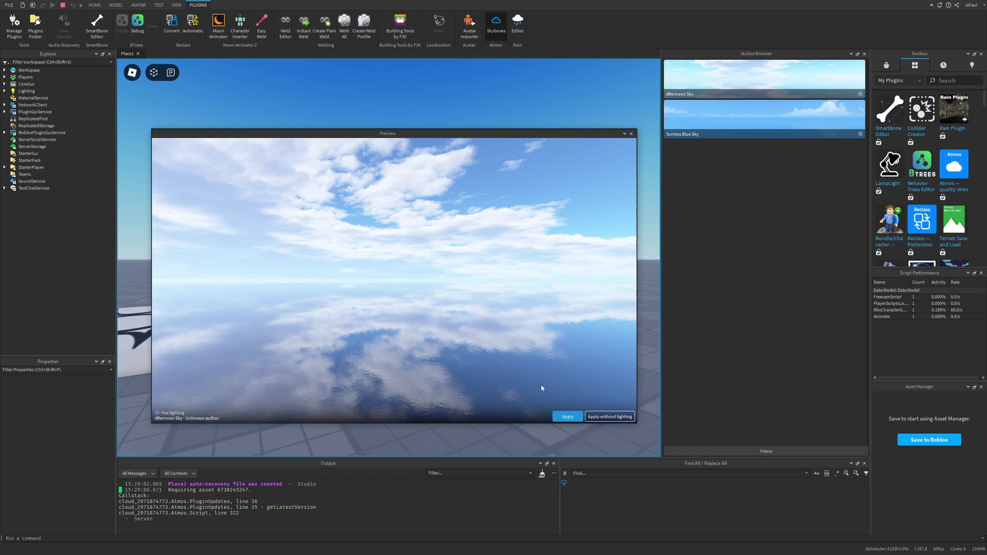
Look around in the Afternoon Sky preview, apply the skybox with its lighting and view it in the scene
{"action": "left_click_drag", "start_coordinate": [535, 379], "coordinate": [469, 278]}
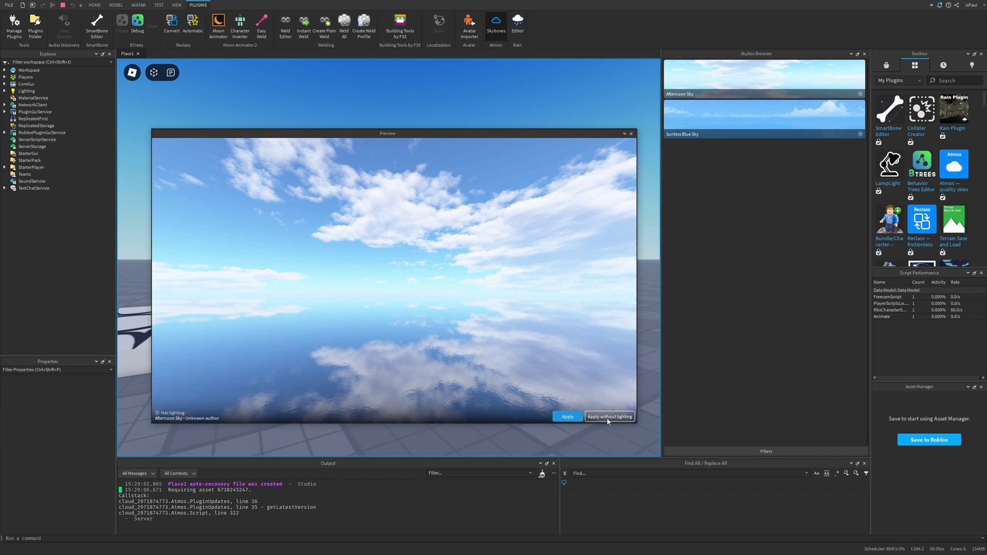
{"action": "left_click", "coordinate": [569, 417]}
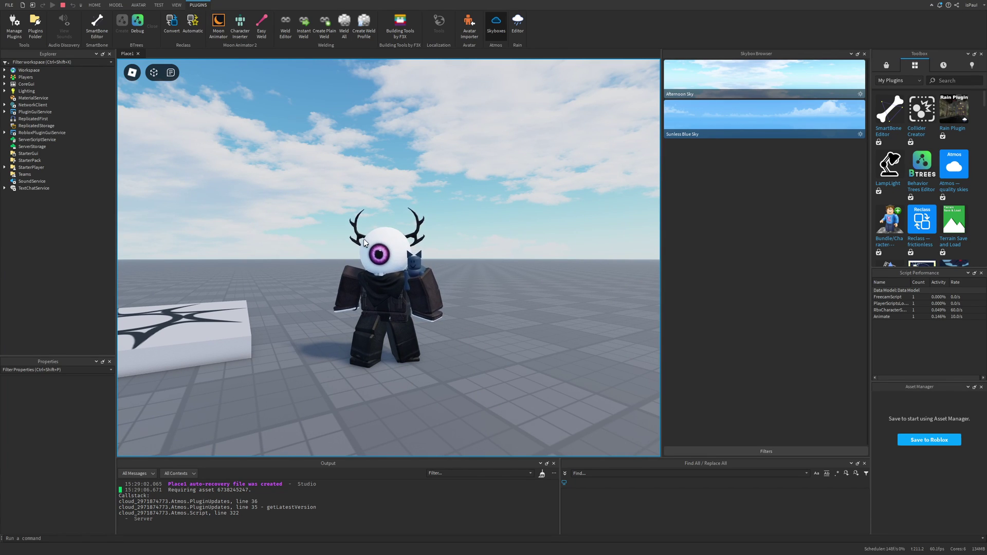
{"action": "right_click_drag", "start_coordinate": [363, 247], "coordinate": [467, 203]}
{"action": "key", "text": "a"}
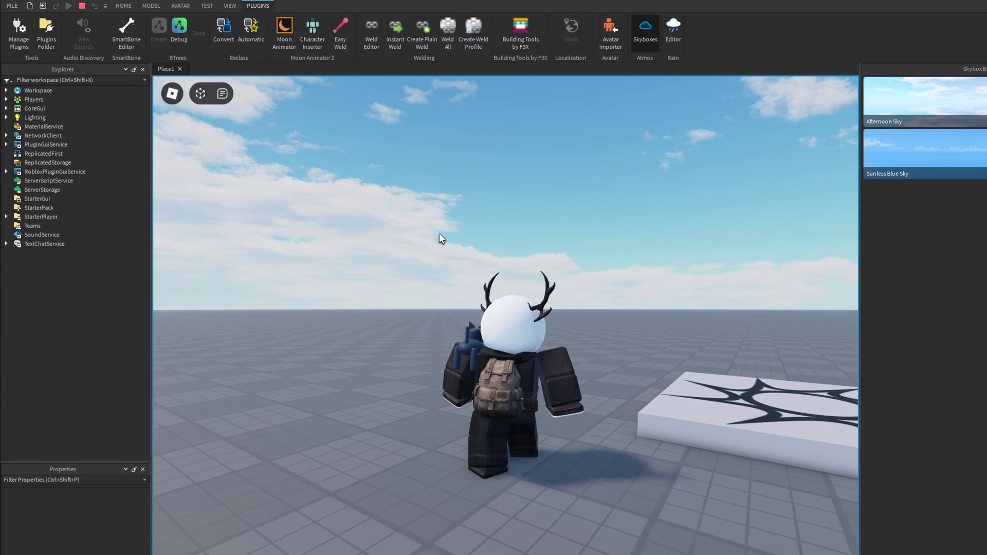
Expand Lighting in the Explorer and examine the properties of Lighting and of the Afternoon Sky and Sky objects
{"action": "left_click", "coordinate": [6, 117]}
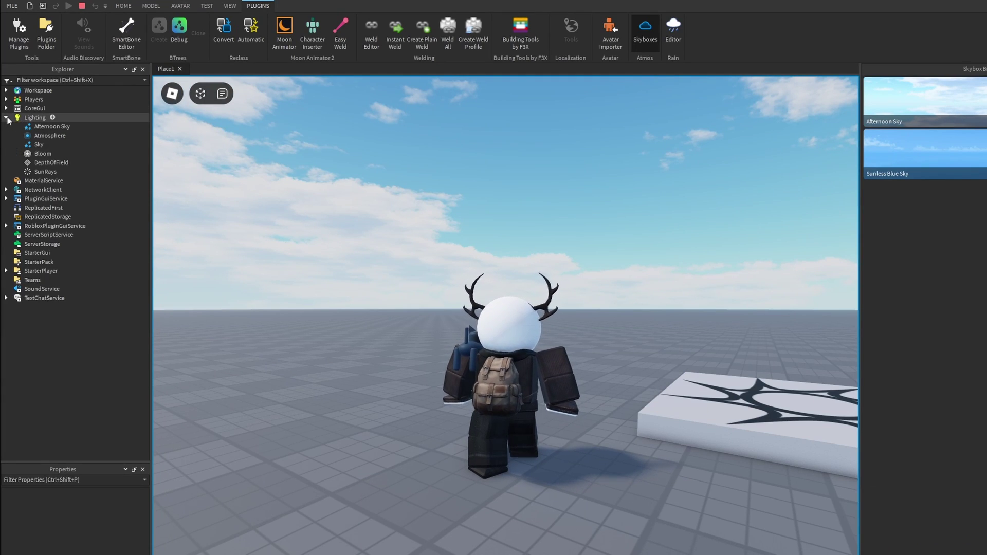
{"action": "left_click", "coordinate": [35, 118]}
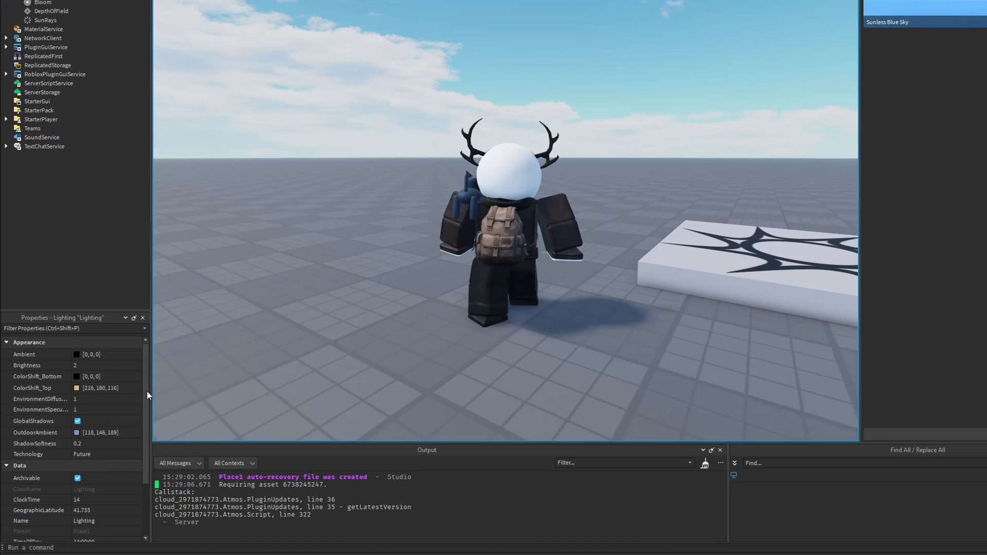
{"action": "left_click_drag", "start_coordinate": [146, 542], "coordinate": [147, 549]}
{"action": "left_click_drag", "start_coordinate": [147, 397], "coordinate": [147, 400]}
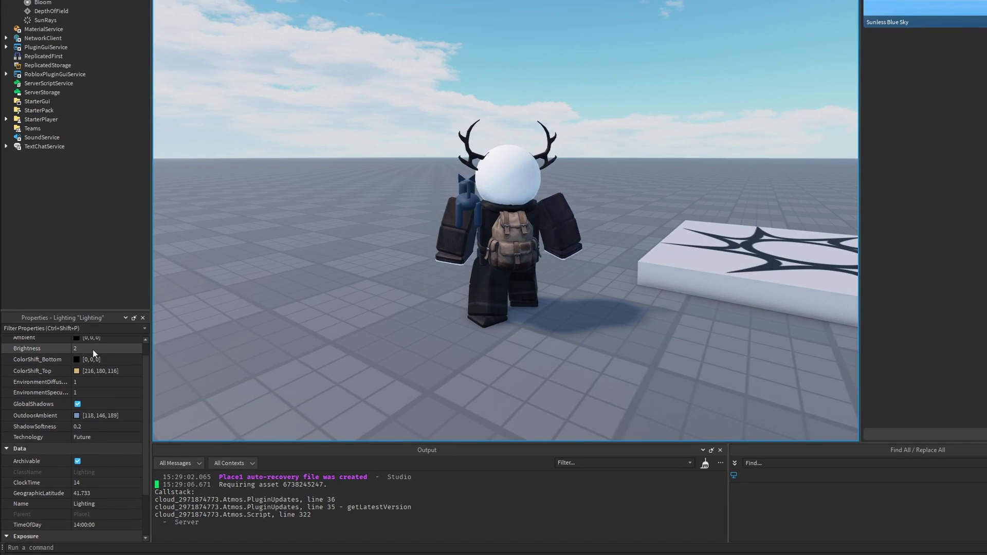
{"action": "scroll", "coordinate": [79, 375], "scroll_direction": "down", "scroll_amount": 1}
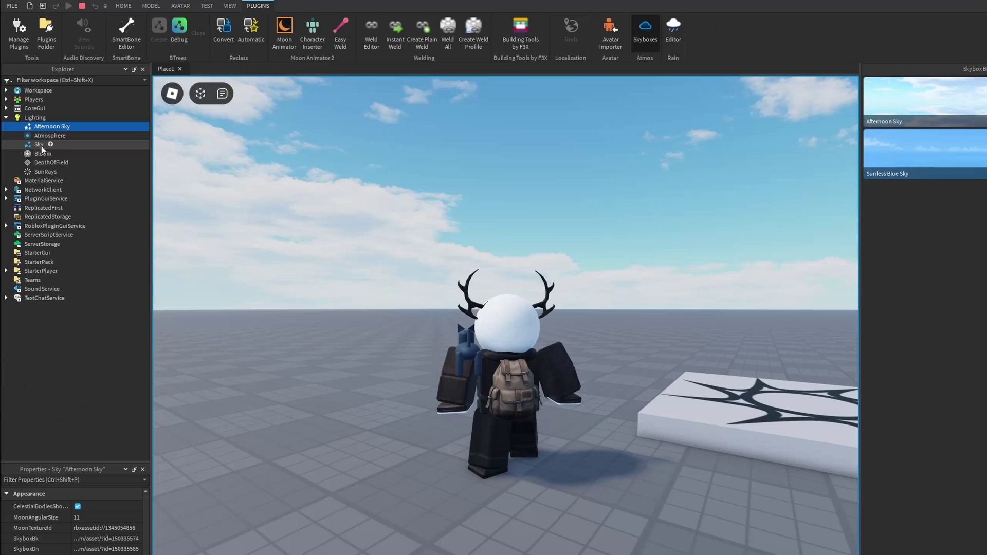
{"action": "left_click", "coordinate": [42, 144]}
{"action": "left_click", "coordinate": [62, 128]}
{"action": "left_click", "coordinate": [42, 144]}
{"action": "left_click", "coordinate": [51, 129]}
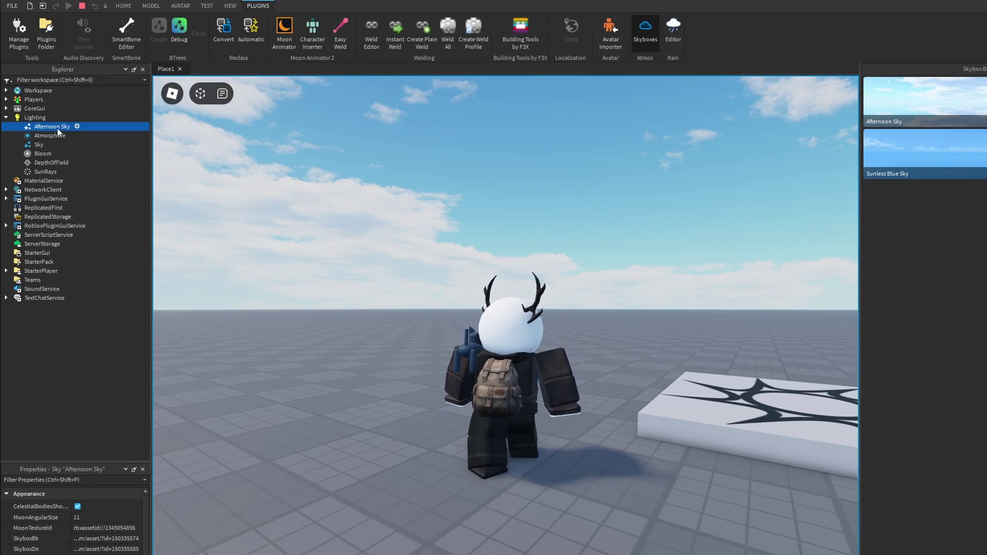
{"action": "left_click", "coordinate": [39, 145]}
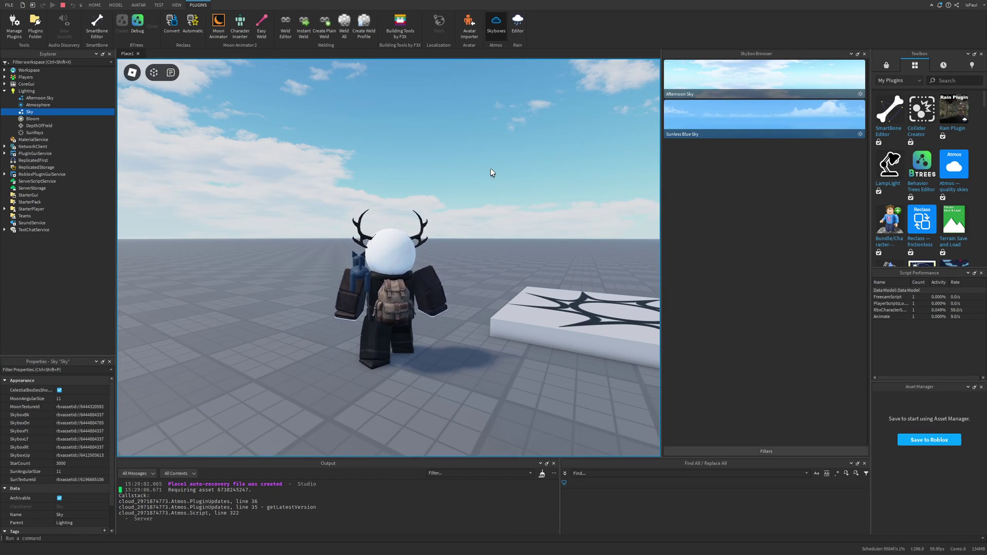
Apply the Sunless Blue Sky skybox with its lighting and inspect its new object under Lighting
{"action": "left_click", "coordinate": [686, 130]}
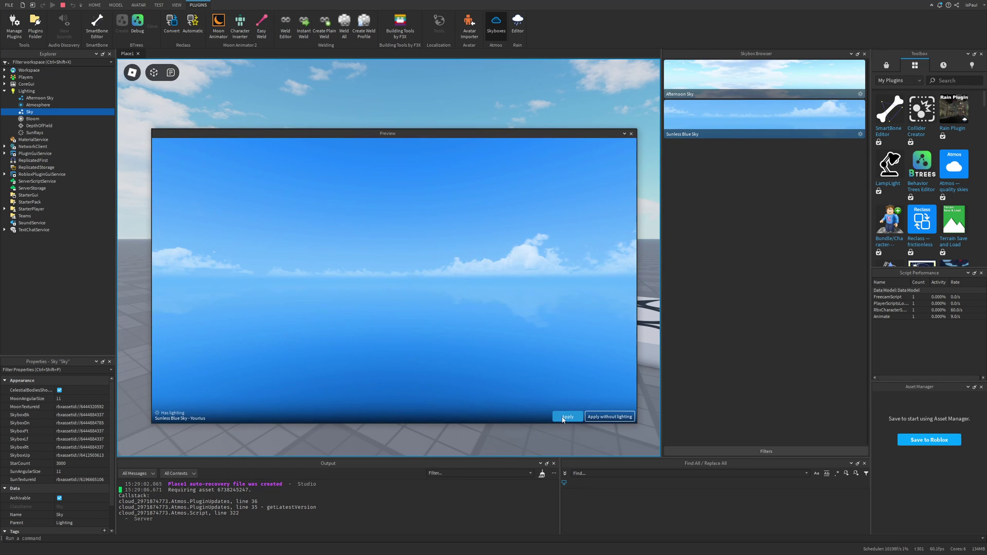
{"action": "left_click", "coordinate": [567, 417]}
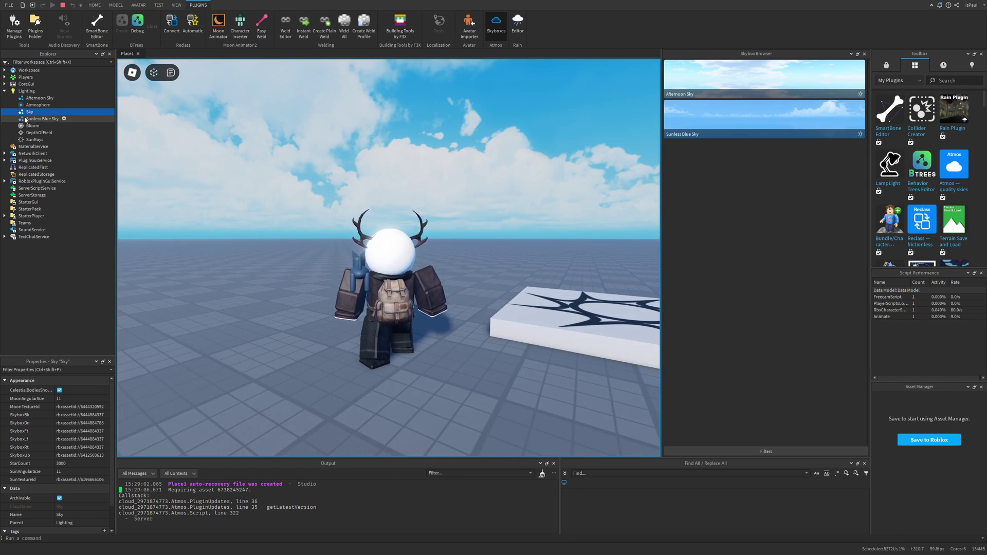
{"action": "left_click", "coordinate": [29, 119]}
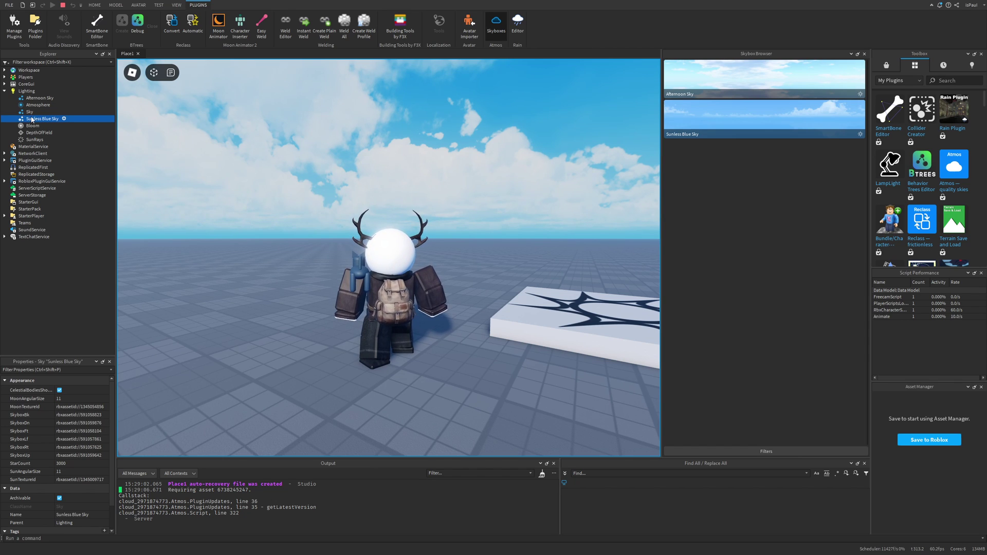
Delete the Sky and Afternoon Sky objects from Lighting and look around at the Sunless Blue Sky
{"action": "left_click", "coordinate": [31, 112]}
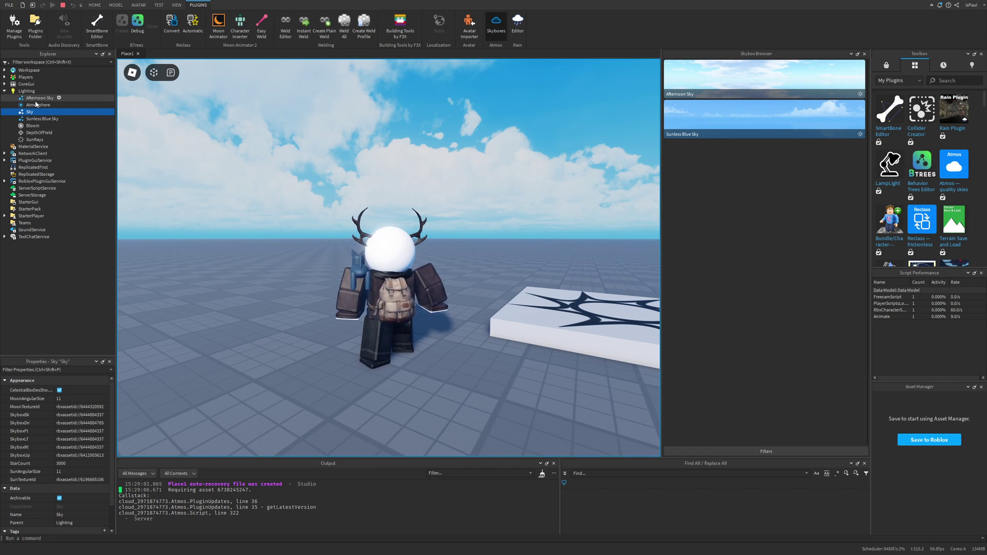
{"action": "left_click", "coordinate": [36, 99], "text": "ctrl"}
{"action": "key", "text": "Delete"}
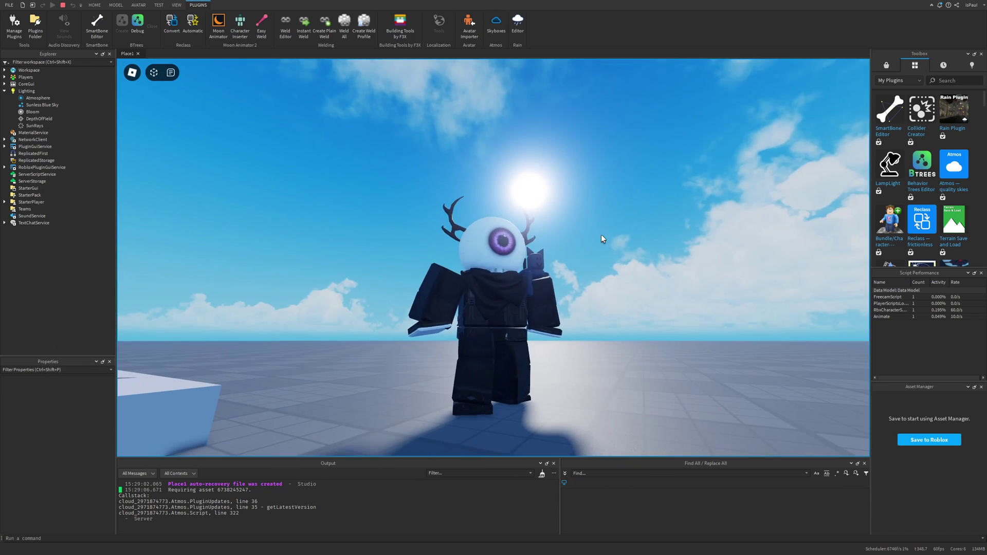
{"action": "right_click_drag", "start_coordinate": [433, 236], "coordinate": [440, 245]}
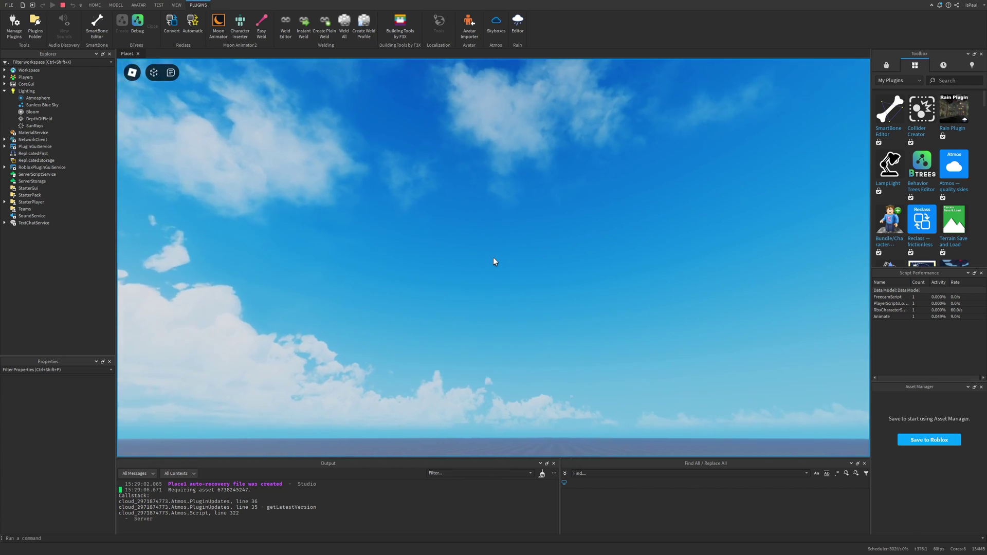
{"action": "right_click_drag", "start_coordinate": [493, 258], "coordinate": [493, 259]}
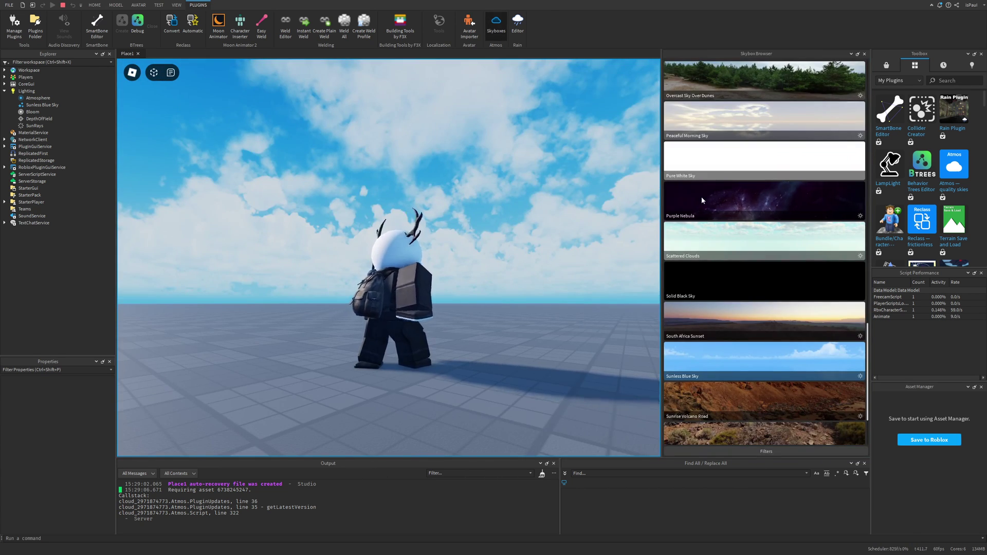
Apply the Purple Nebula skybox with its lighting and look at it in the scene
{"action": "left_click", "coordinate": [701, 200]}
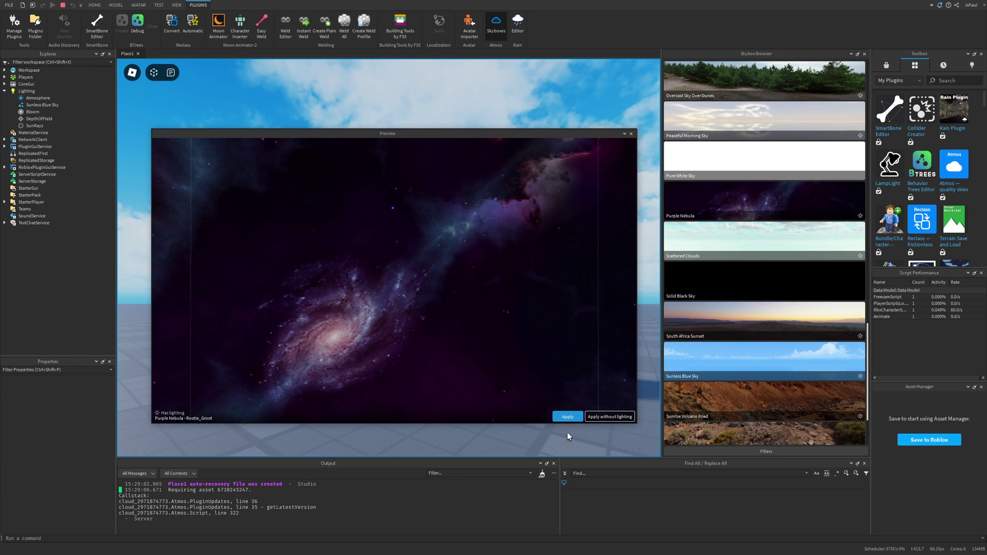
{"action": "left_click", "coordinate": [567, 416]}
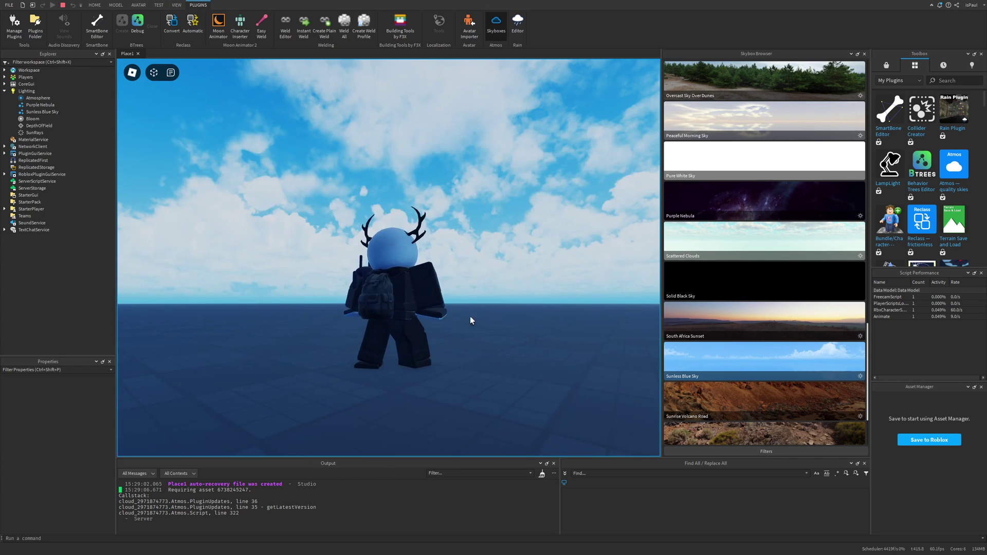
{"action": "right_click_drag", "start_coordinate": [481, 232], "coordinate": [481, 229]}
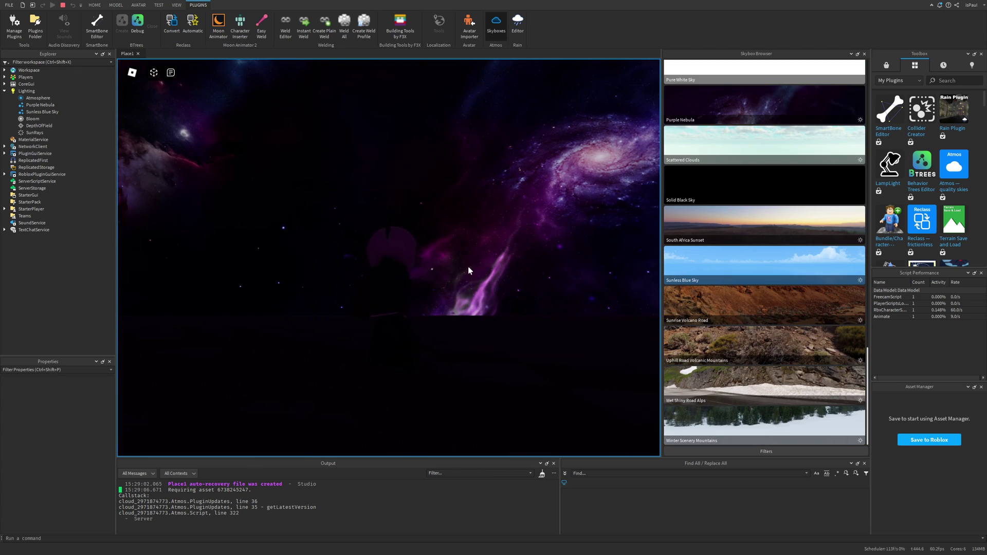
Apply the Sunrise Volcano Road skybox with its lighting and look around the scene
{"action": "left_click", "coordinate": [713, 306]}
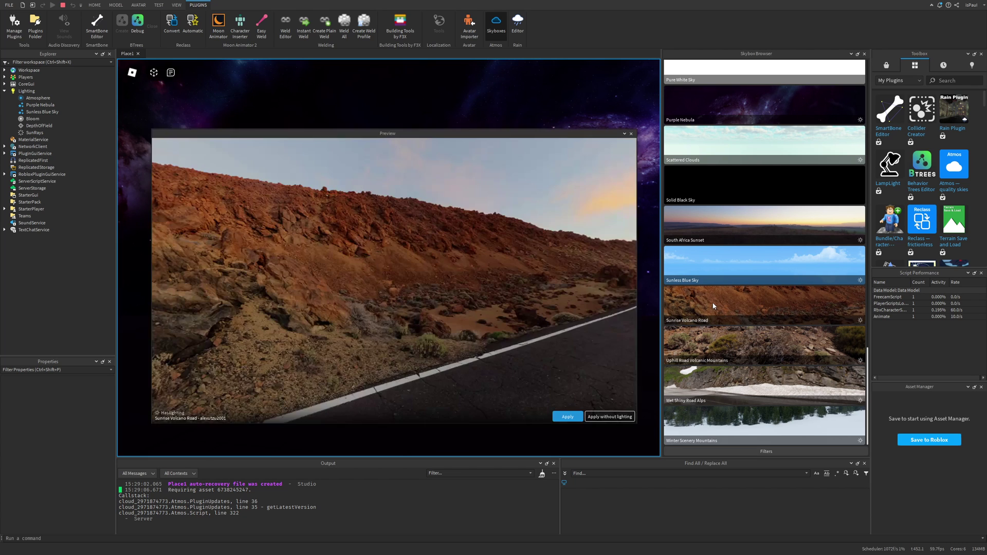
{"action": "left_click", "coordinate": [566, 417]}
{"action": "mouse_move", "coordinate": [541, 263]}
{"action": "right_mouse_down"}
{"action": "mouse_move", "coordinate": [528, 262]}
{"action": "mouse_move", "coordinate": [539, 256]}
{"action": "right_mouse_up"}
Find Default Sky in the skybox browser, apply it with its lighting and look around the scene
{"action": "scroll", "coordinate": [544, 264], "scroll_direction": "down", "scroll_amount": 2}
{"action": "scroll", "coordinate": [545, 264], "scroll_direction": "up", "scroll_amount": 2}
{"action": "scroll", "coordinate": [717, 252], "scroll_direction": "up", "scroll_amount": 10}
{"action": "left_click", "coordinate": [716, 252]}
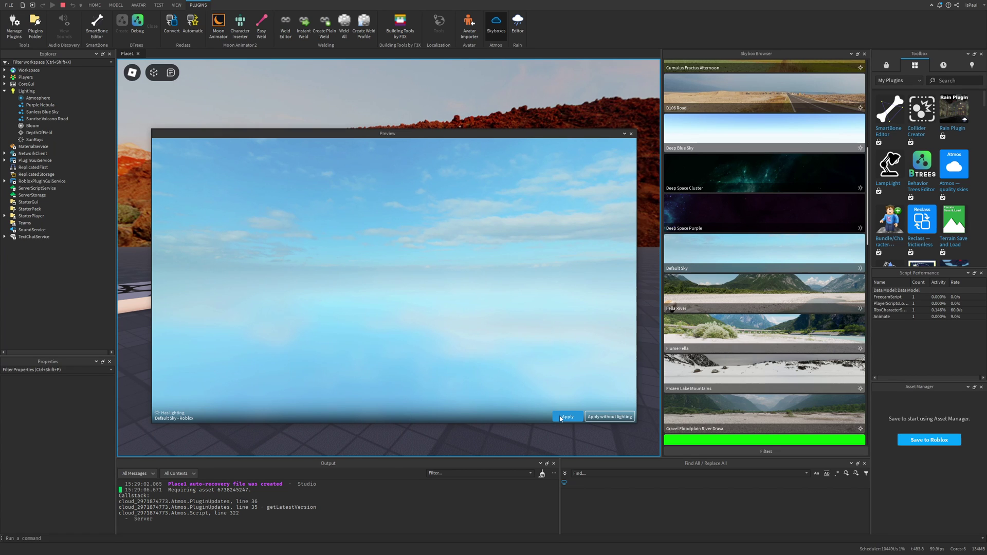
{"action": "left_click", "coordinate": [565, 417]}
{"action": "right_click_drag", "start_coordinate": [442, 267], "coordinate": [443, 269]}
Delete the Sunless Blue Sky, Purple Nebula, Sunrise Volcano Road and Default Sky objects from Lighting
{"action": "left_click", "coordinate": [41, 119]}
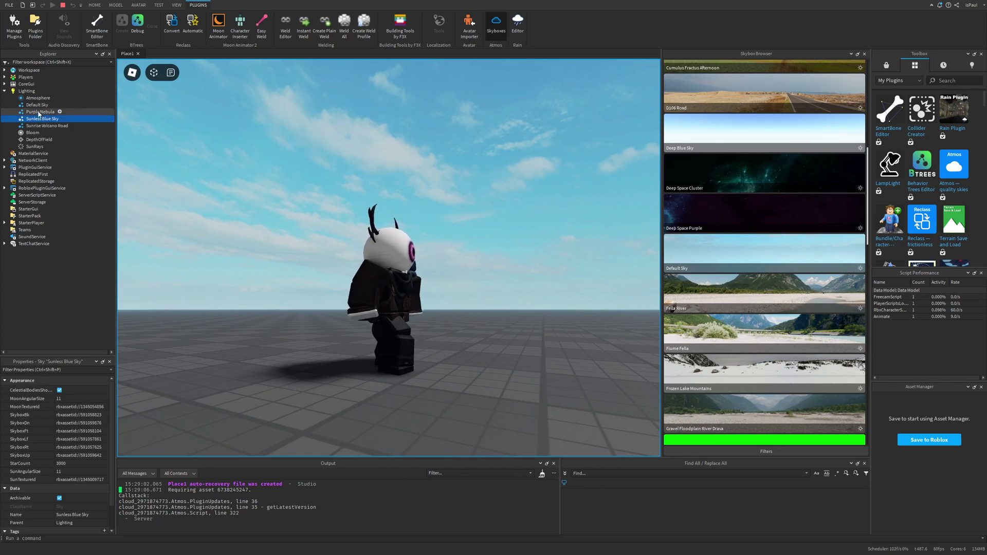
{"action": "key", "text": "Delete"}
{"action": "left_click", "coordinate": [38, 107]}
{"action": "key", "text": "Delete"}
{"action": "left_click", "coordinate": [38, 107]}
{"action": "key", "text": "Delete"}
{"action": "left_click", "coordinate": [39, 106]}
{"action": "key", "text": "Delete"}
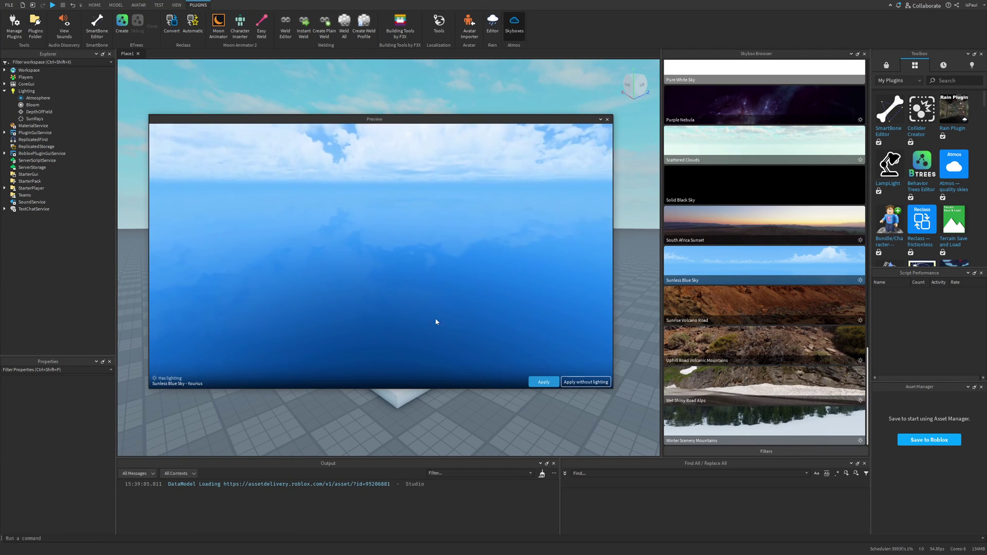
Apply Sunless Blue Sky with its lighting to the place in edit mode and look around at the sky
{"action": "left_click", "coordinate": [544, 382]}
{"action": "right_click_drag", "start_coordinate": [392, 229], "coordinate": [467, 252]}
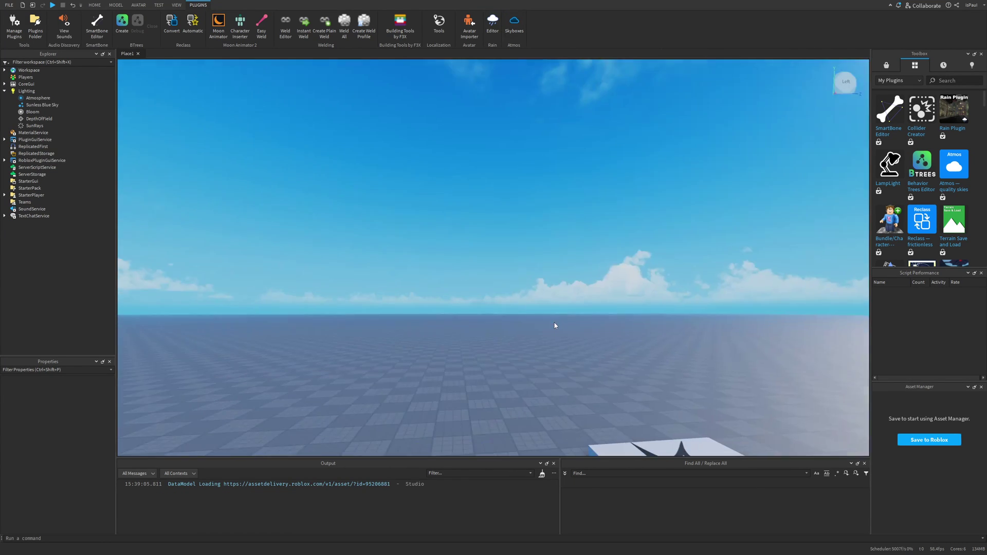
{"action": "right_click_drag", "start_coordinate": [554, 323], "coordinate": [560, 308]}
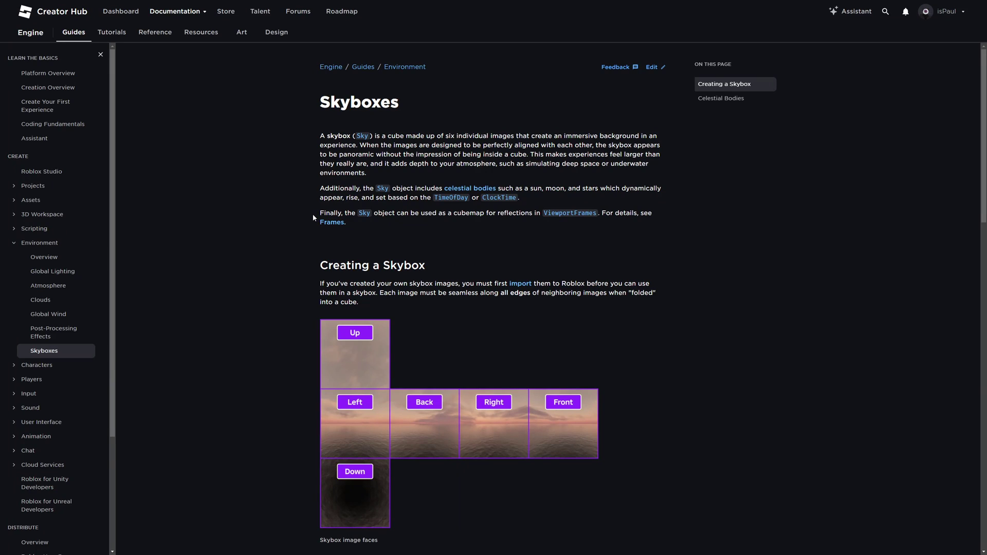
Switch to the Creator Hub documentation on skyboxes and read the skybox definition and the layout of the image faces
{"action": "scroll", "coordinate": [313, 215], "scroll_direction": "down", "scroll_amount": 2}
{"action": "scroll", "coordinate": [313, 215], "scroll_direction": "up", "scroll_amount": 2}
{"action": "left_click_drag", "start_coordinate": [306, 139], "coordinate": [442, 133]}
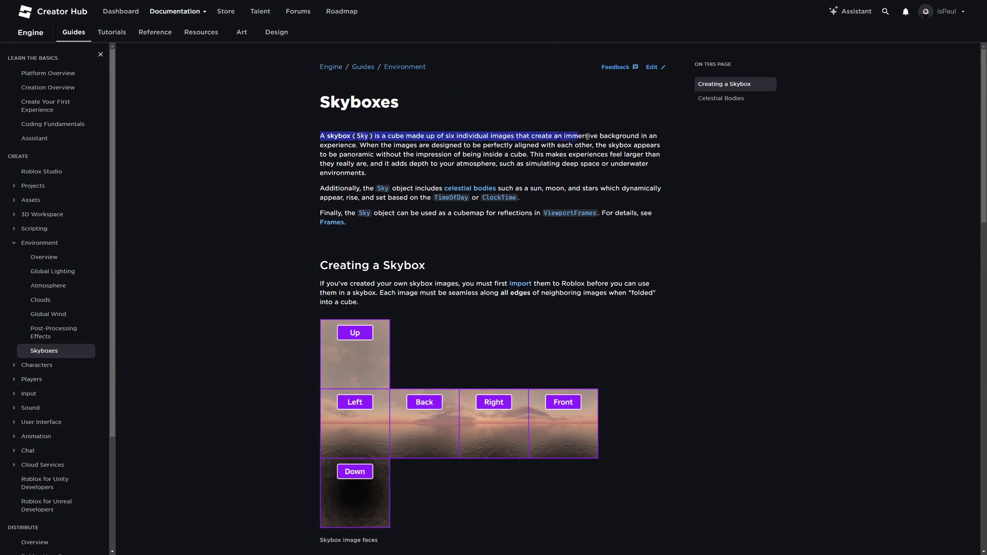
{"action": "left_click_drag", "start_coordinate": [590, 136], "coordinate": [592, 136]}
{"action": "left_click", "coordinate": [607, 152]}
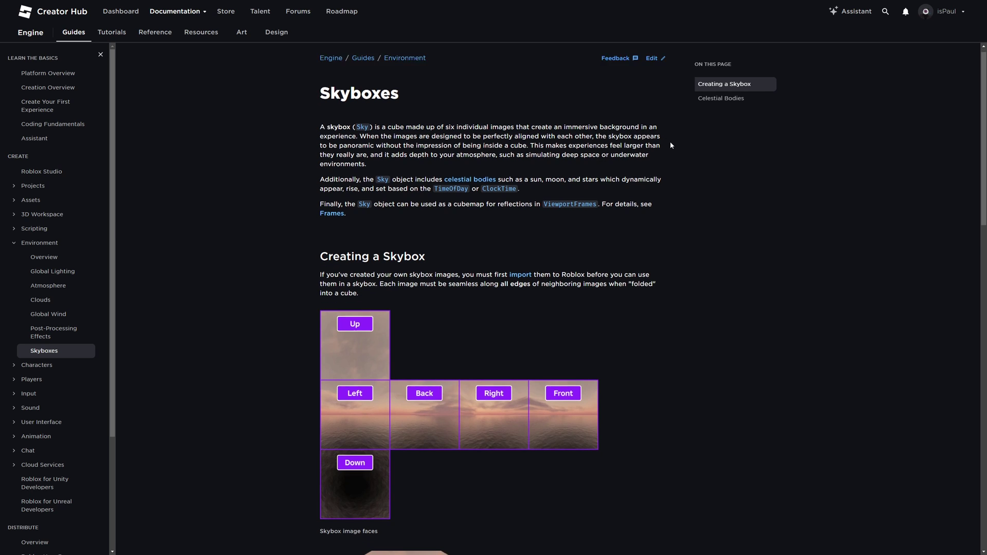
{"action": "scroll", "coordinate": [670, 145], "scroll_direction": "down", "scroll_amount": 4}
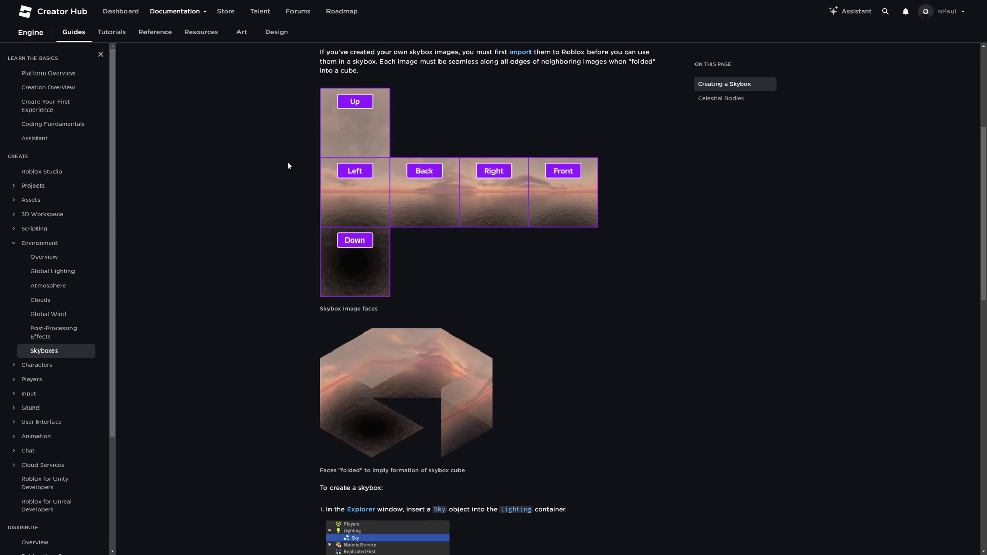
{"action": "left_click_drag", "start_coordinate": [342, 311], "coordinate": [352, 309]}
{"action": "left_click", "coordinate": [389, 313]}
{"action": "scroll", "coordinate": [435, 291], "scroll_direction": "up", "scroll_amount": 2}
{"action": "scroll", "coordinate": [457, 252], "scroll_direction": "down", "scroll_amount": 6}
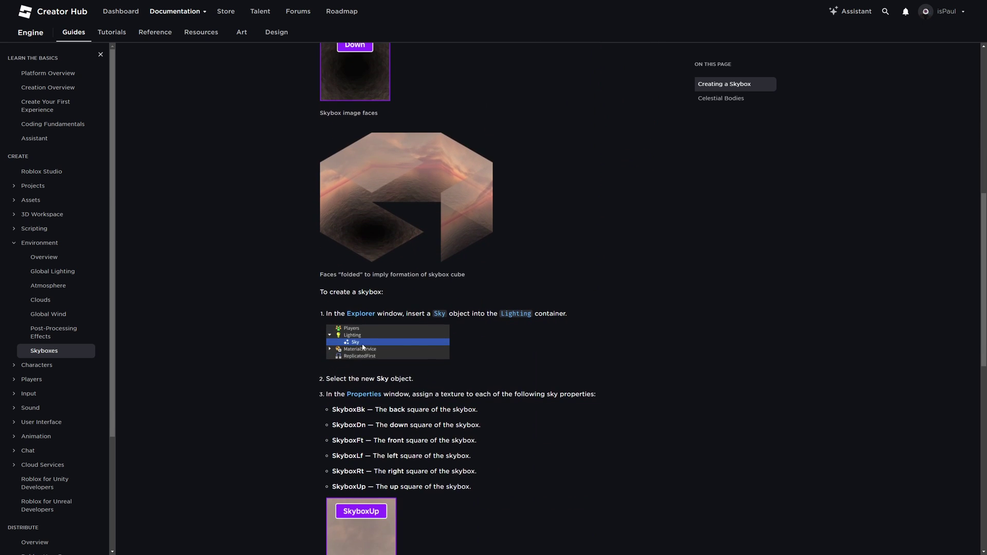
Read the documentation's instructions for creating a skybox and assigning a texture to each Sky property
{"action": "scroll", "coordinate": [358, 348], "scroll_direction": "down", "scroll_amount": 1}
{"action": "scroll", "coordinate": [358, 311], "scroll_direction": "down", "scroll_amount": 4}
{"action": "left_click_drag", "start_coordinate": [333, 216], "coordinate": [413, 292]}
{"action": "left_click", "coordinate": [371, 272]}
{"action": "scroll", "coordinate": [478, 263], "scroll_direction": "up", "scroll_amount": 8}
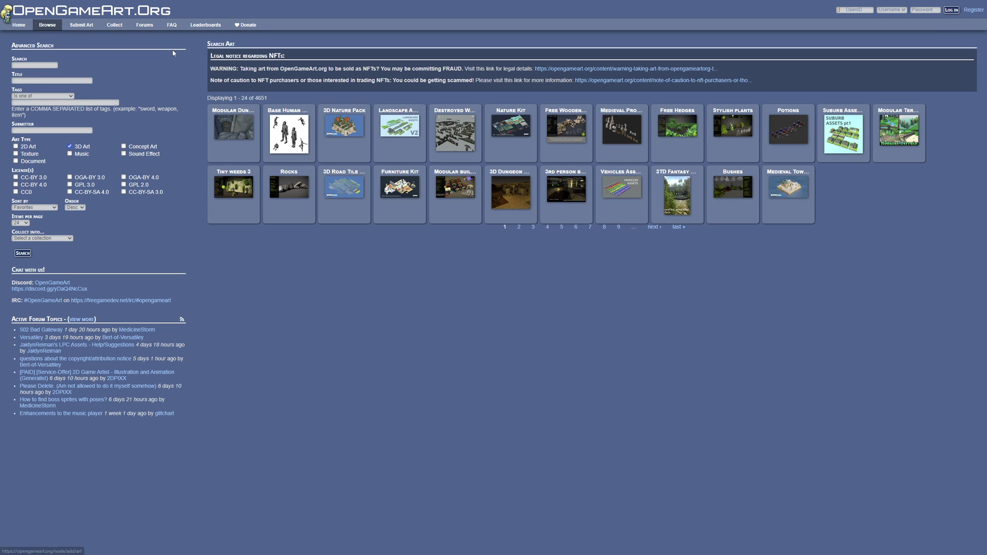
Search the 3D Art category on OpenGameArt.org for "skybox"
{"action": "mouse_move", "coordinate": [50, 29]}
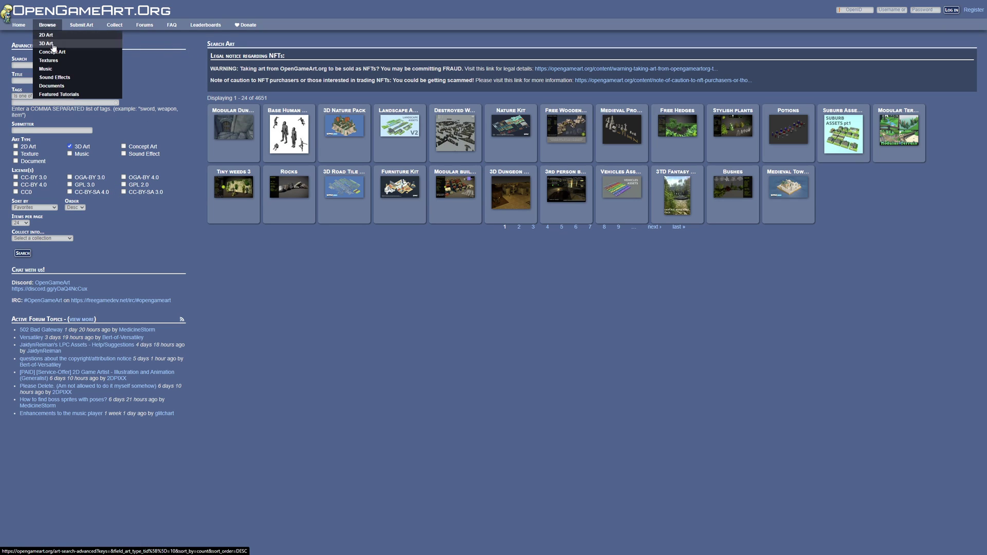
{"action": "left_click", "coordinate": [33, 65]}
{"action": "type", "text": "skybox"}
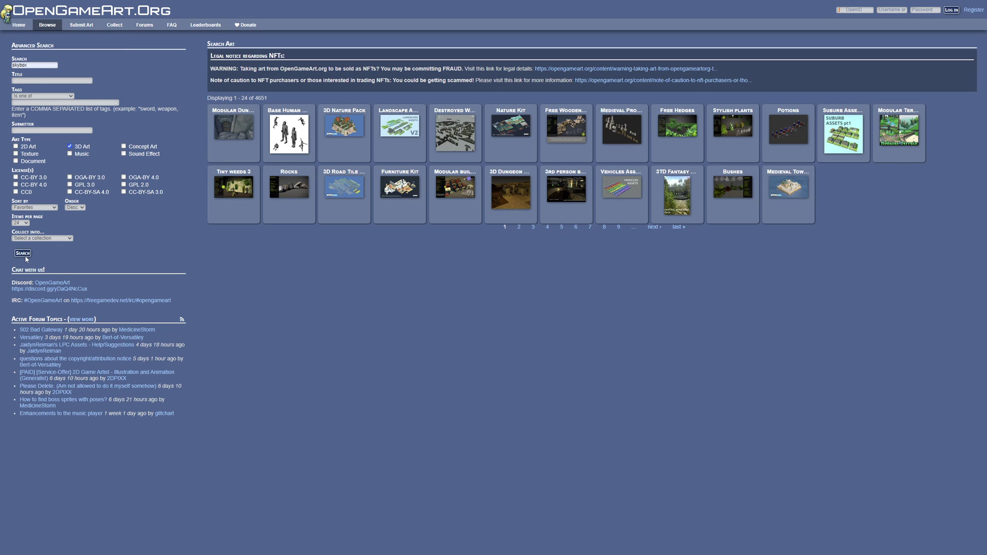
{"action": "key", "text": "Return"}
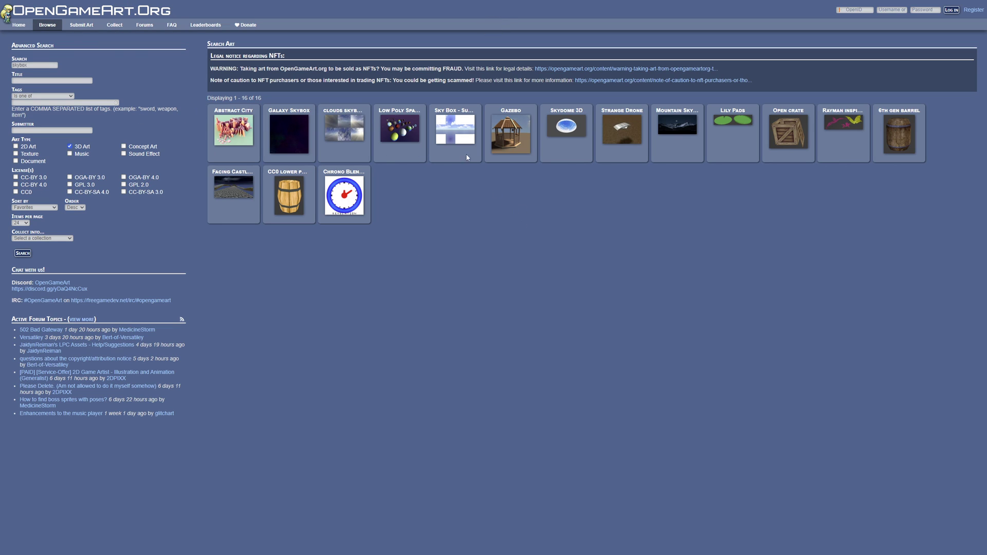
Open the Sunny Day sky box listing and check the Daylight Box images in the skybox folder
{"action": "left_click", "coordinate": [455, 131]}
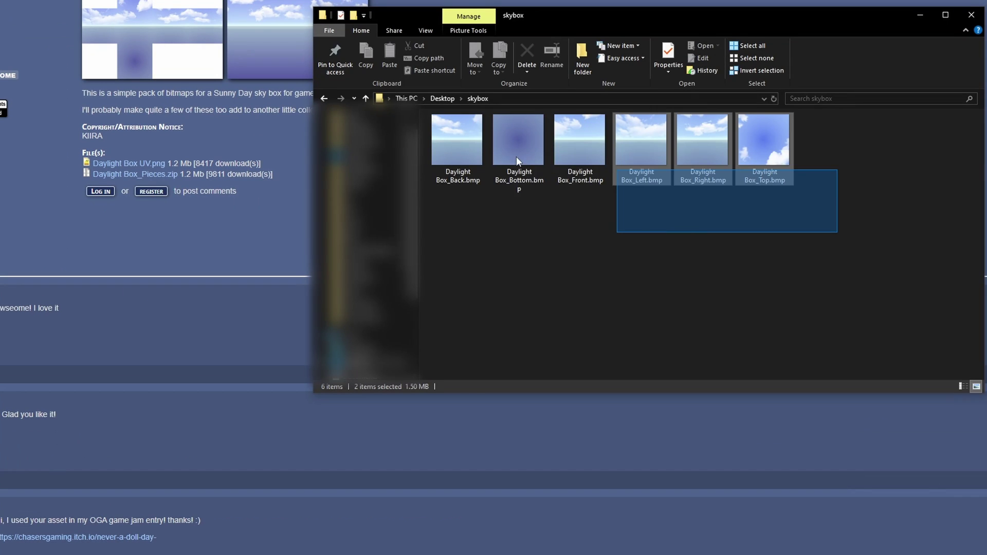
{"action": "left_click", "coordinate": [516, 242]}
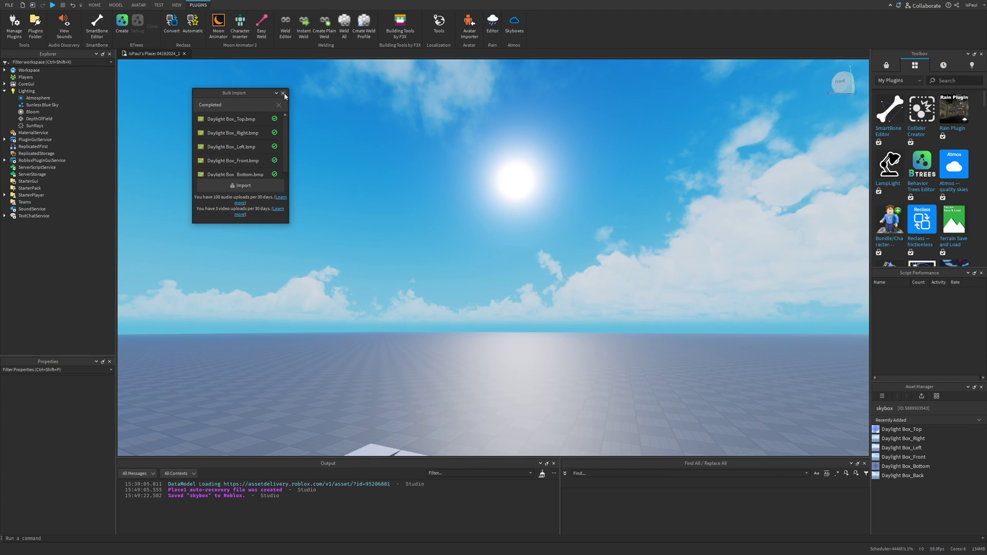
Close the finished bulk import, delete the Sunless Blue Sky object and insert a new Sky object into Lighting
{"action": "left_click", "coordinate": [283, 93]}
{"action": "left_click", "coordinate": [34, 105]}
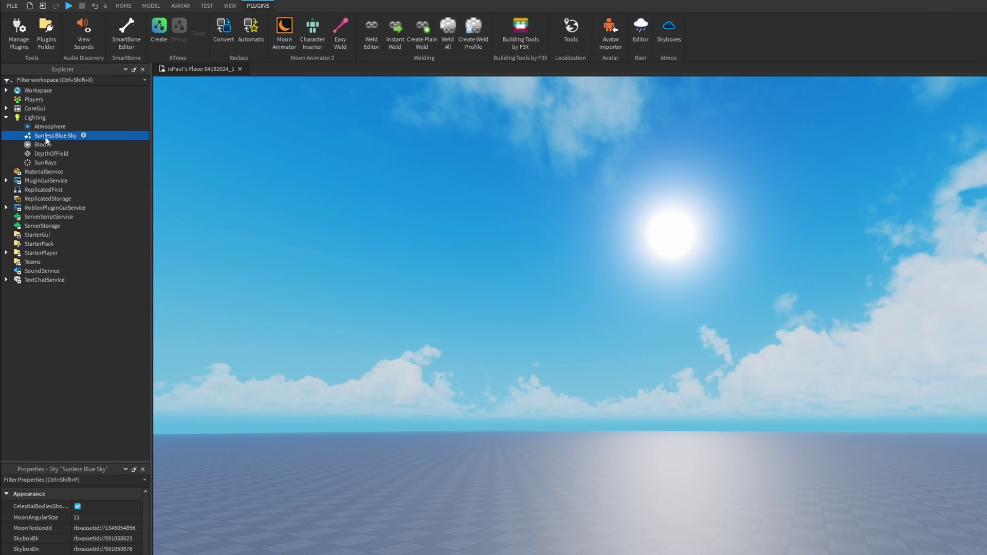
{"action": "key", "text": "Delete"}
{"action": "left_click", "coordinate": [52, 118]}
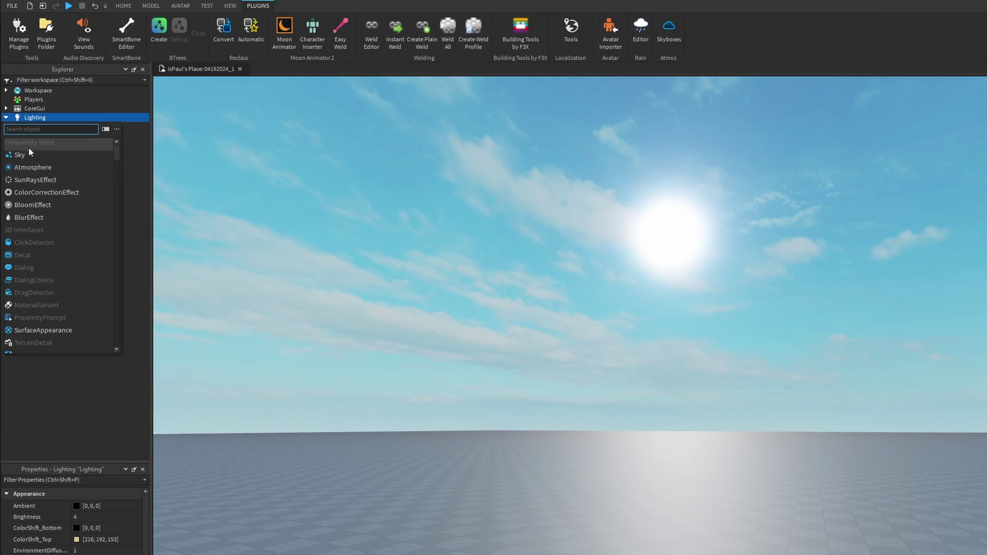
{"action": "left_click", "coordinate": [29, 155]}
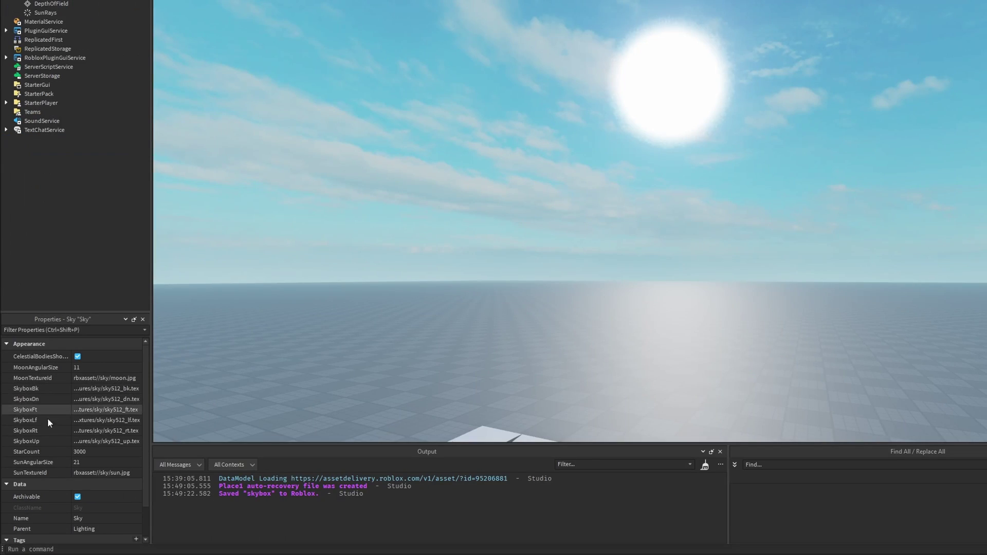
Assign the Daylight Box_Top image to the new Sky object's SkyboxUp property and check the upper face
{"action": "left_click", "coordinate": [69, 441]}
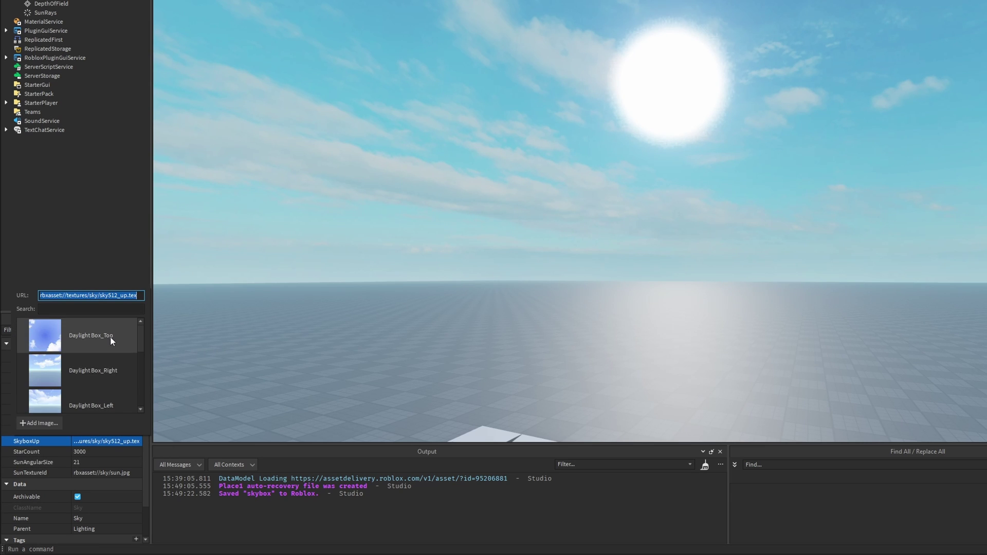
{"action": "left_click", "coordinate": [110, 337]}
{"action": "right_click_drag", "start_coordinate": [692, 260], "coordinate": [692, 261]}
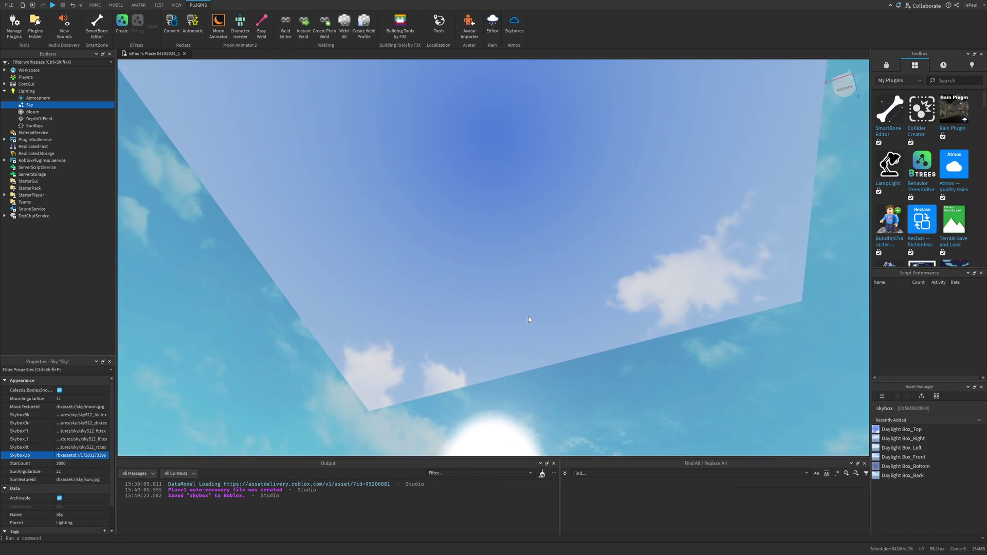
{"action": "right_click_drag", "start_coordinate": [529, 319], "coordinate": [530, 319]}
Assign Daylight Box_Right to the Sky's SkyboxRt property and Daylight Box_Left to its SkyboxLf property
{"action": "left_click", "coordinate": [79, 447]}
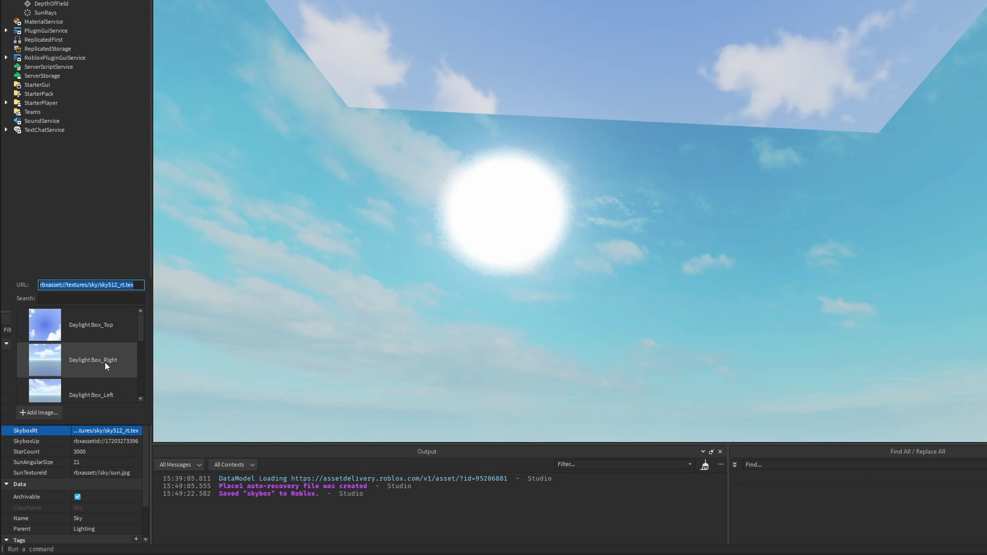
{"action": "left_click", "coordinate": [104, 362]}
{"action": "left_click", "coordinate": [86, 418]}
{"action": "left_click", "coordinate": [93, 386]}
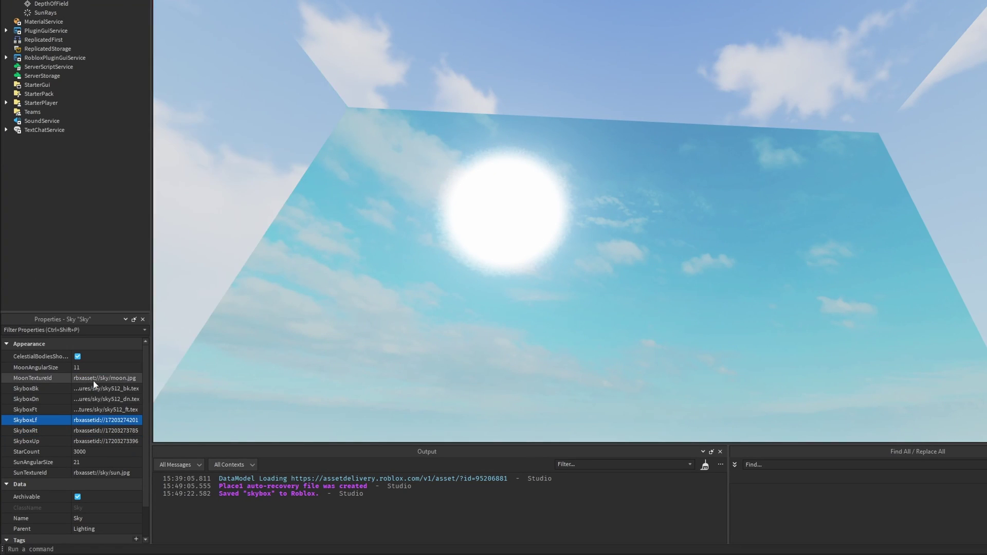
Assign the Daylight Box_Front image to the Sky's SkyboxFt property
{"action": "left_click", "coordinate": [93, 381]}
{"action": "left_click_drag", "start_coordinate": [139, 316], "coordinate": [140, 341]}
{"action": "left_click", "coordinate": [111, 340]}
Assign the Daylight Box_Bottom image to the Sky's SkyboxDn property
{"action": "left_click", "coordinate": [115, 399]}
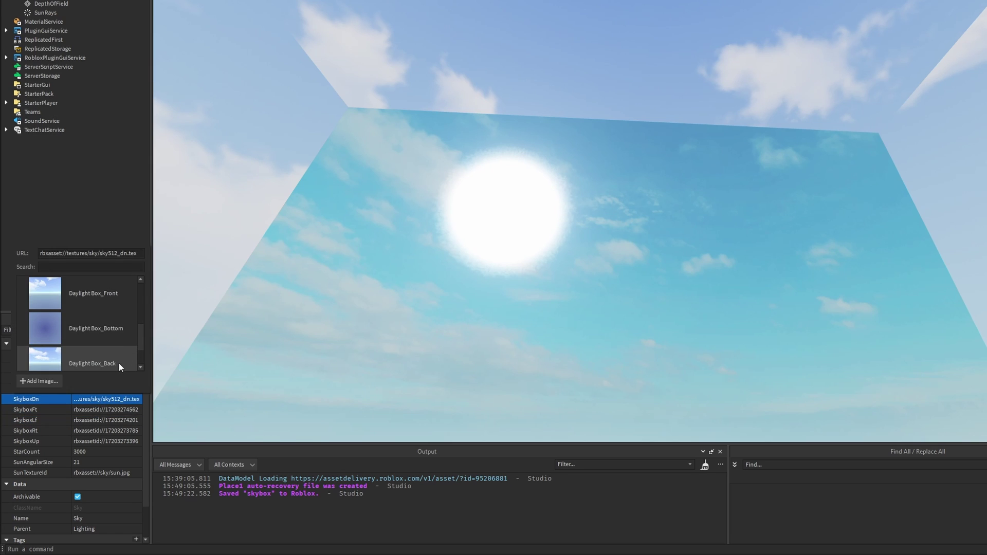
{"action": "left_click", "coordinate": [113, 361]}
{"action": "left_click", "coordinate": [115, 358]}
{"action": "scroll", "coordinate": [140, 308], "scroll_direction": "up", "scroll_amount": 2}
{"action": "left_click_drag", "start_coordinate": [140, 305], "coordinate": [138, 350]}
{"action": "left_click", "coordinate": [127, 338]}
Assign the Daylight Box_Back image to the Sky's SkyboxBk property and look around the sky for seams
{"action": "left_click", "coordinate": [94, 389]}
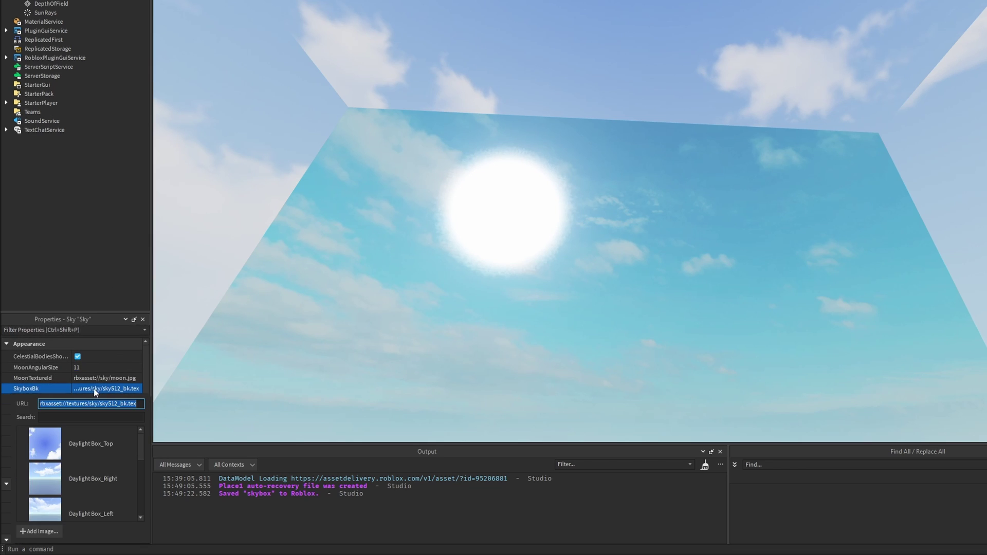
{"action": "scroll", "coordinate": [115, 495], "scroll_direction": "down", "scroll_amount": 3}
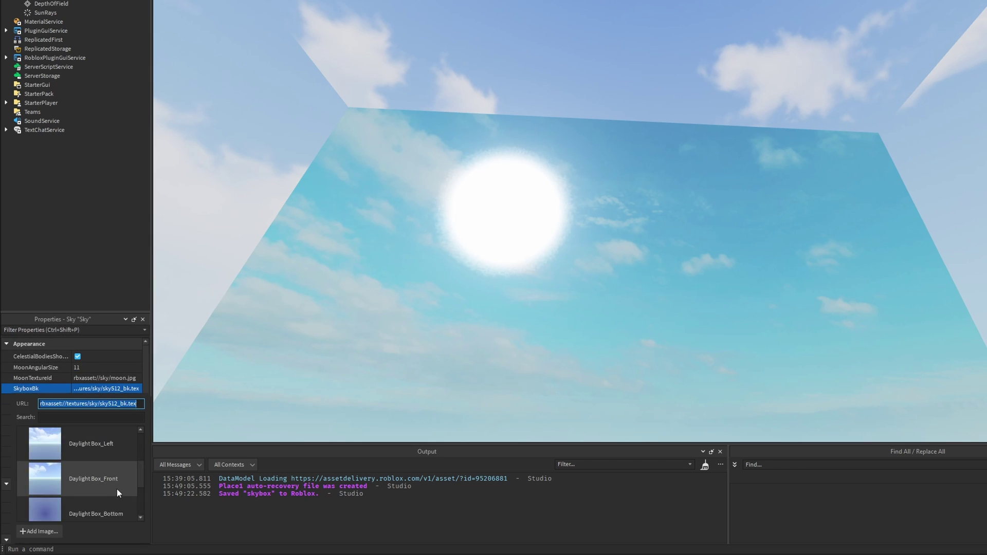
{"action": "left_click", "coordinate": [116, 486]}
{"action": "right_click_drag", "start_coordinate": [572, 268], "coordinate": [564, 289]}
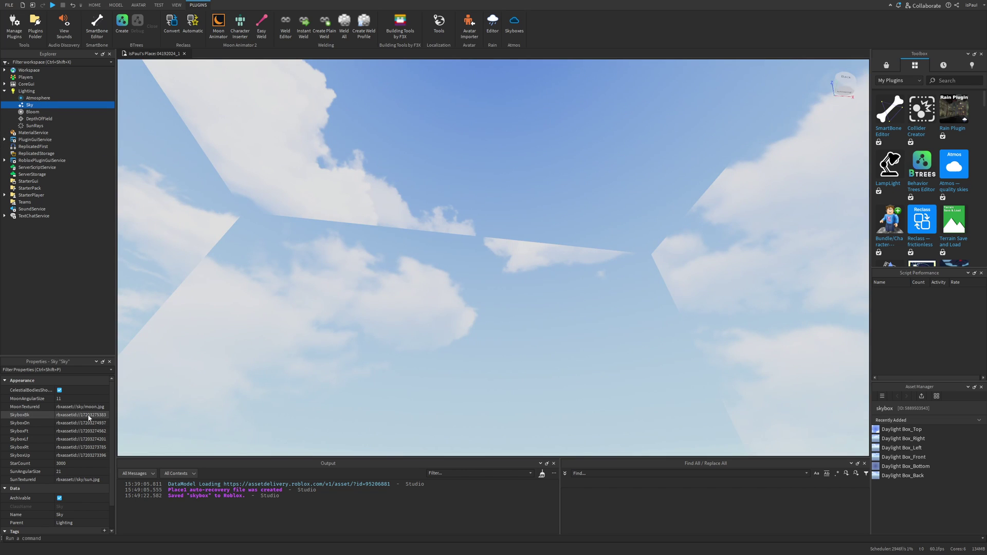
Correct the mismatched faces by setting SkyboxBk to Daylight Box_Left and SkyboxRt to Daylight Box_Front
{"action": "left_click", "coordinate": [82, 415]}
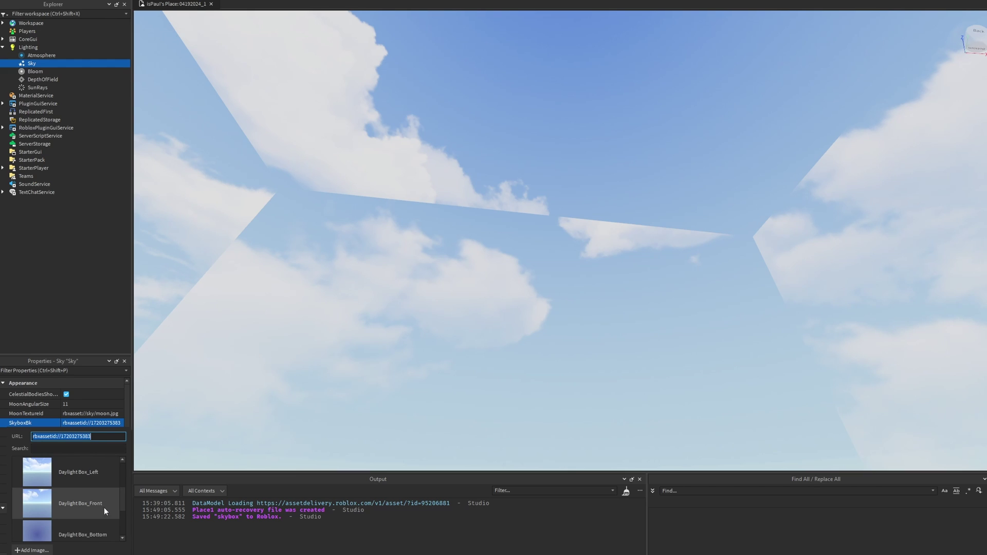
{"action": "left_click", "coordinate": [93, 477]}
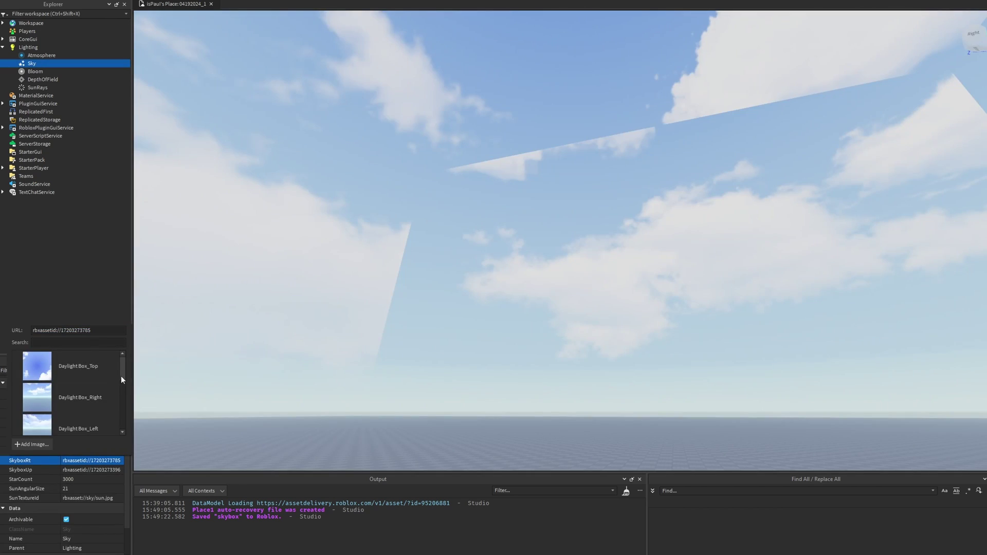
{"action": "left_click_drag", "start_coordinate": [121, 376], "coordinate": [124, 397]}
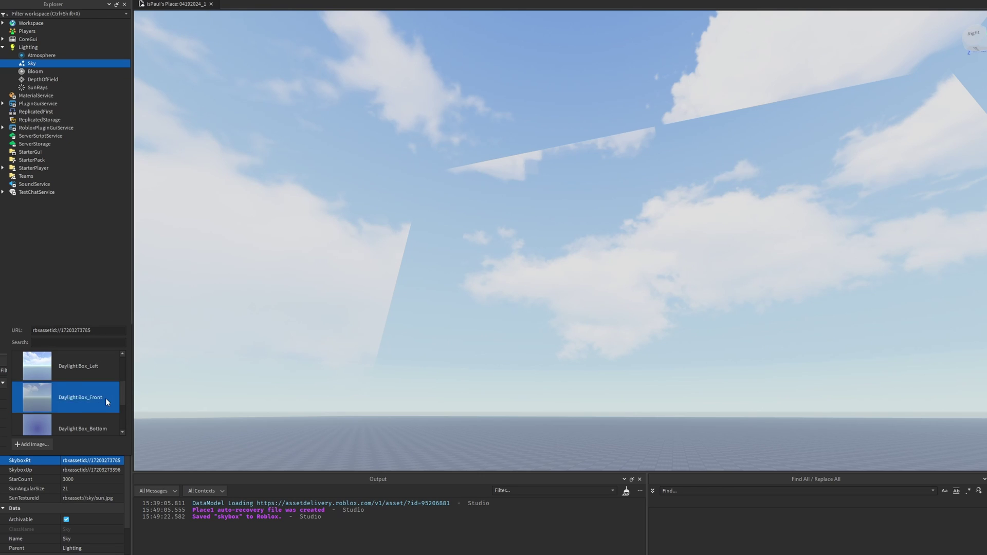
{"action": "left_click", "coordinate": [106, 398]}
{"action": "right_click_drag", "start_coordinate": [488, 235], "coordinate": [525, 280]}
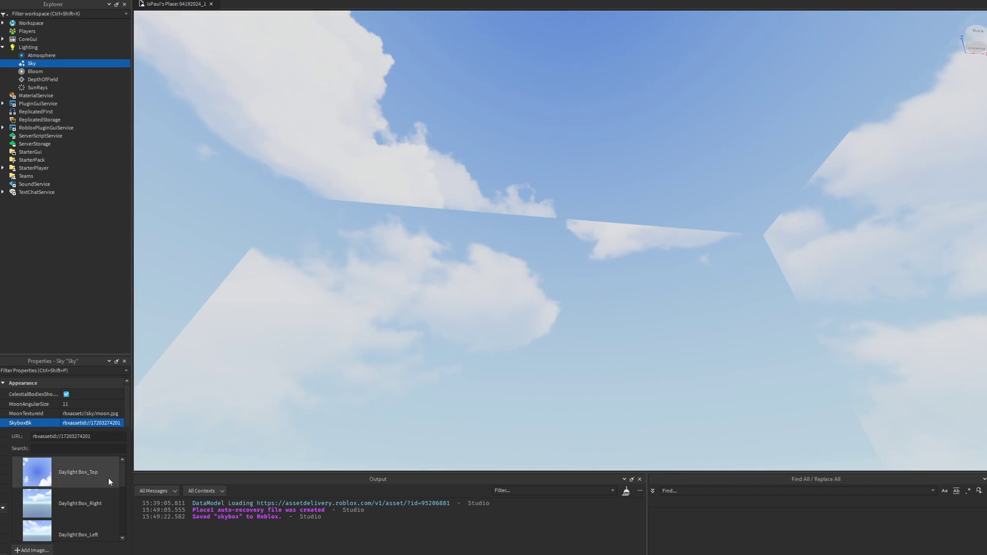
{"action": "left_click", "coordinate": [99, 534]}
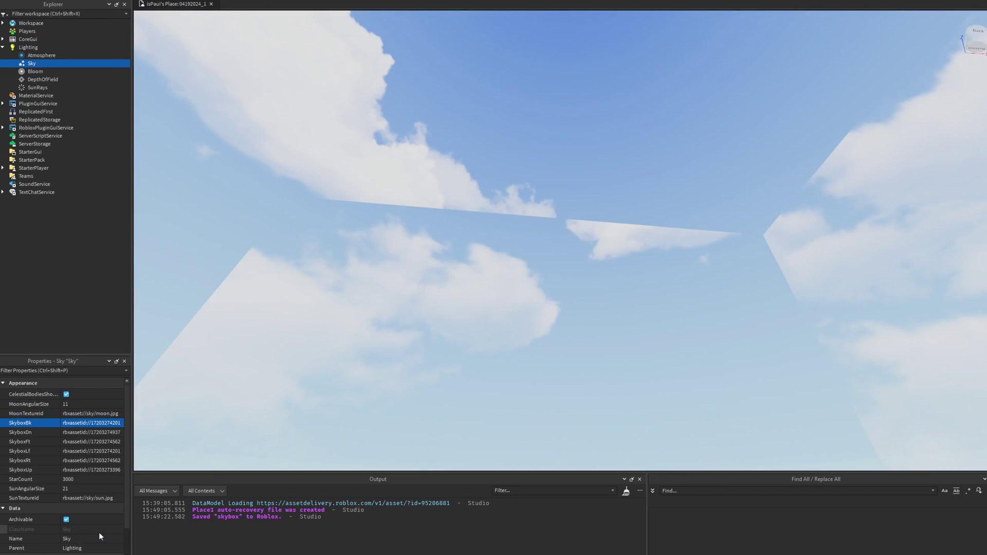
Set the Sky's SkyboxFt property to Daylight Box_Right and check the adjoining face
{"action": "left_click", "coordinate": [91, 442]}
{"action": "left_click", "coordinate": [103, 383]}
{"action": "right_click_drag", "start_coordinate": [553, 315], "coordinate": [556, 315]}
Set the Sky's SkyboxLf property to Daylight Box_Back and inspect the skybox for remaining seams
{"action": "left_click", "coordinate": [89, 451]}
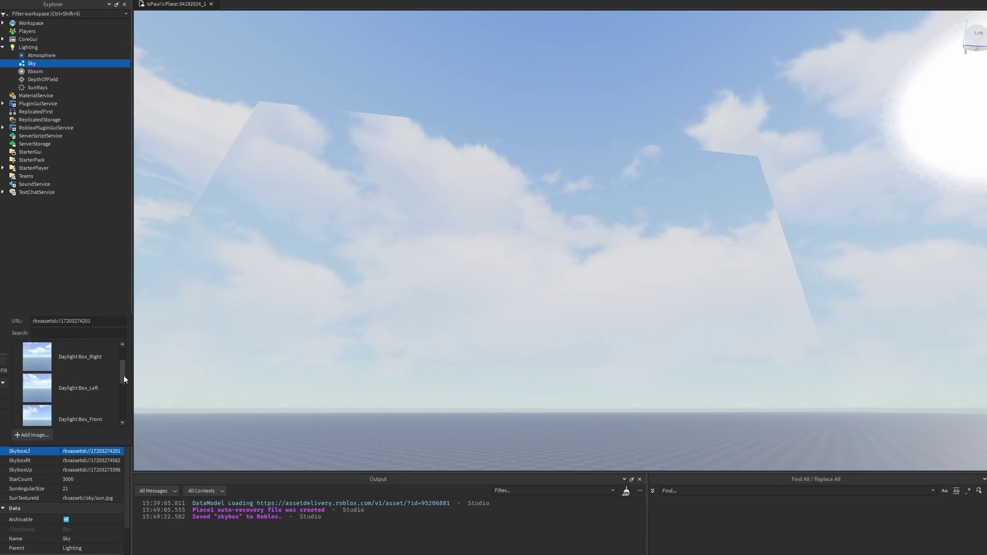
{"action": "left_click_drag", "start_coordinate": [123, 375], "coordinate": [122, 395]}
{"action": "left_click", "coordinate": [104, 416]}
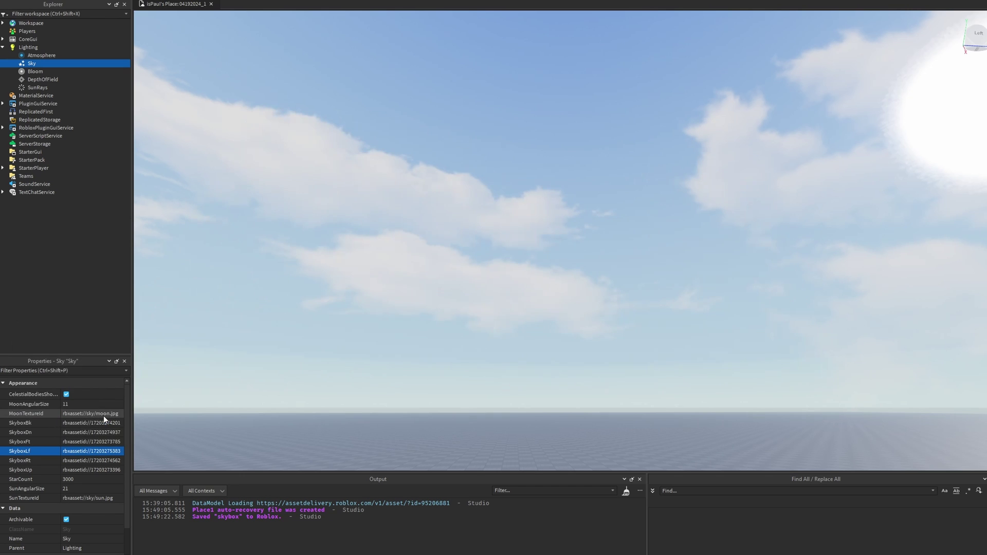
{"action": "left_click", "coordinate": [565, 300]}
{"action": "right_click_drag", "start_coordinate": [563, 298], "coordinate": [595, 291]}
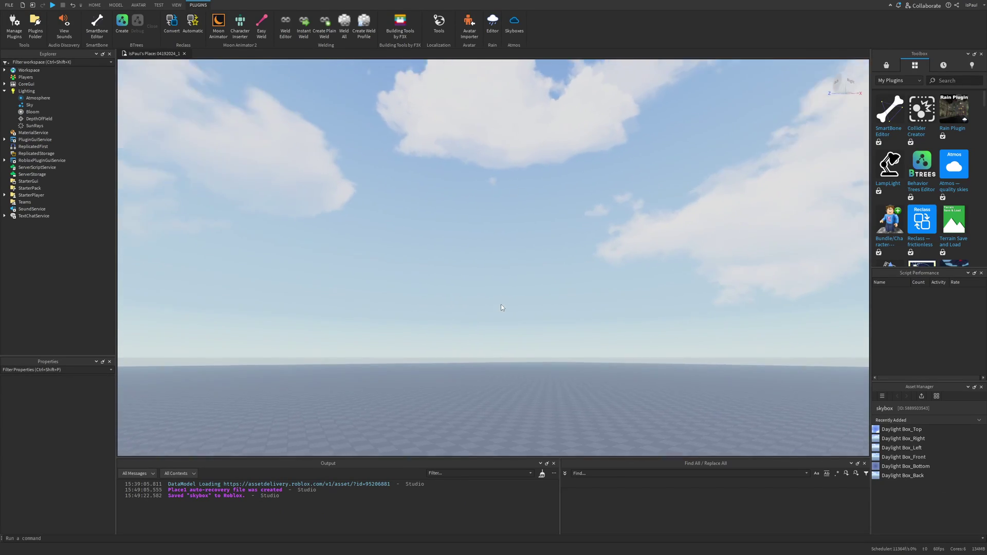
{"action": "right_click_drag", "start_coordinate": [517, 303], "coordinate": [564, 325]}
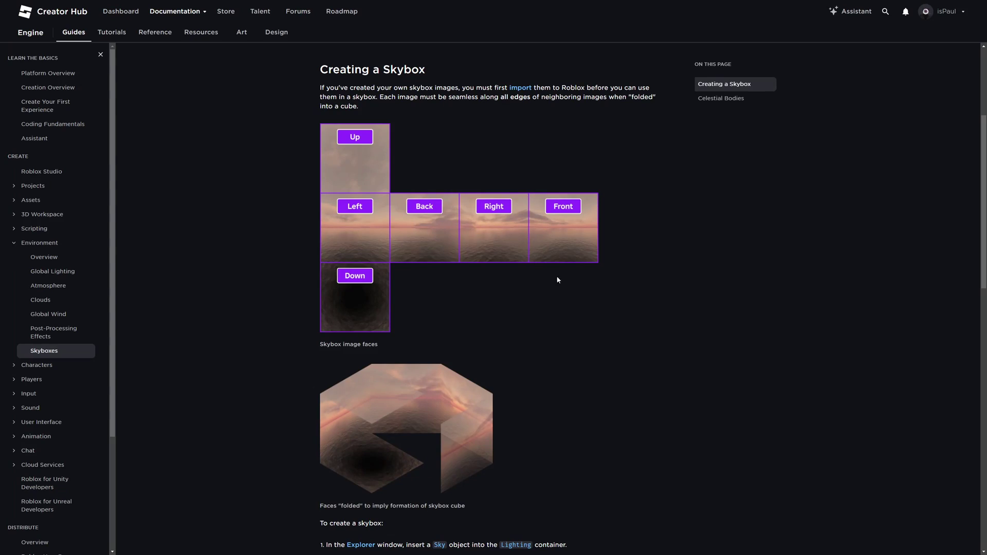
Switch to the Creator Hub skybox documentation and review the face layout and the square each Sky property covers
{"action": "scroll", "coordinate": [343, 199], "scroll_direction": "up", "scroll_amount": 1}
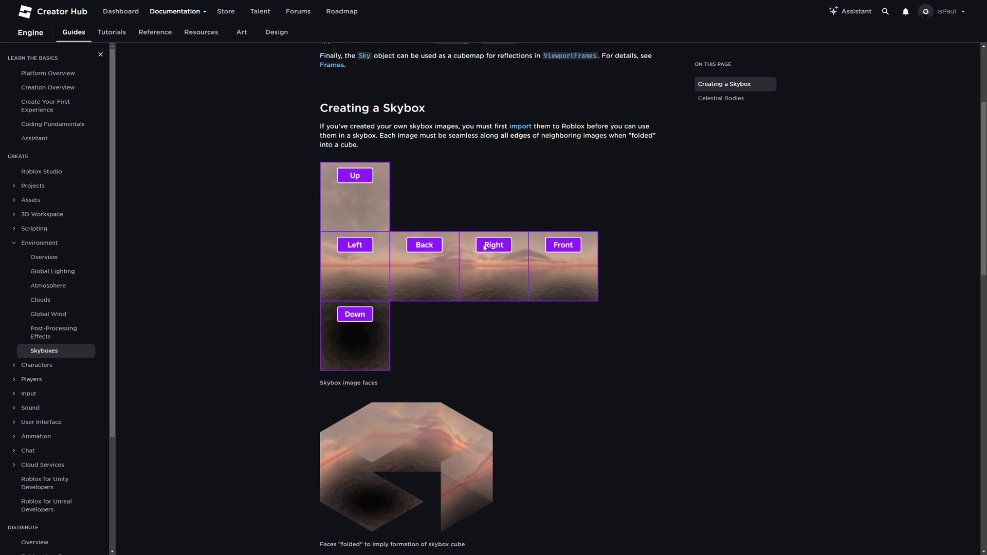
{"action": "scroll", "coordinate": [485, 248], "scroll_direction": "up", "scroll_amount": 2}
{"action": "scroll", "coordinate": [334, 328], "scroll_direction": "down", "scroll_amount": 1}
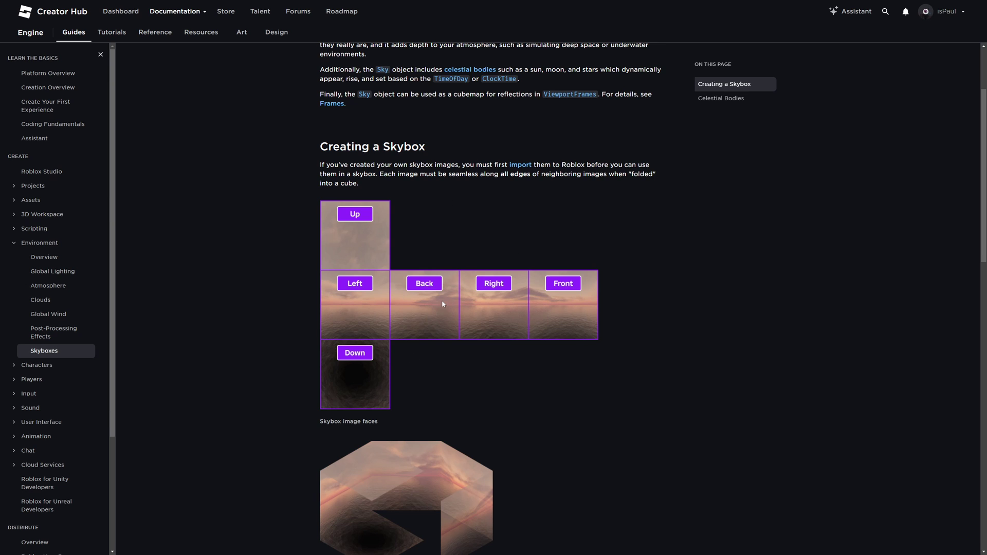
{"action": "scroll", "coordinate": [443, 304], "scroll_direction": "down", "scroll_amount": 8}
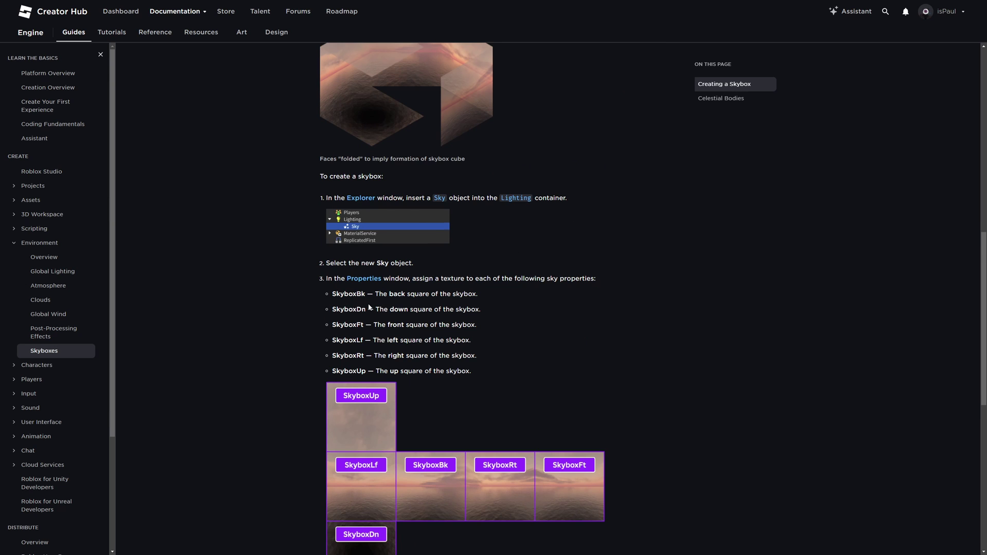
{"action": "scroll", "coordinate": [365, 311], "scroll_direction": "down", "scroll_amount": 1}
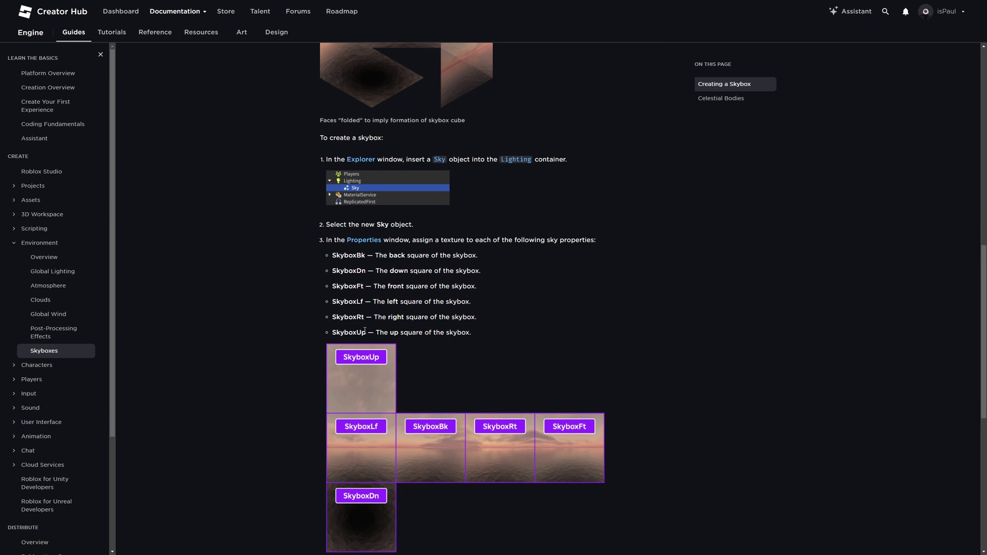
{"action": "scroll", "coordinate": [439, 225], "scroll_direction": "up", "scroll_amount": 8}
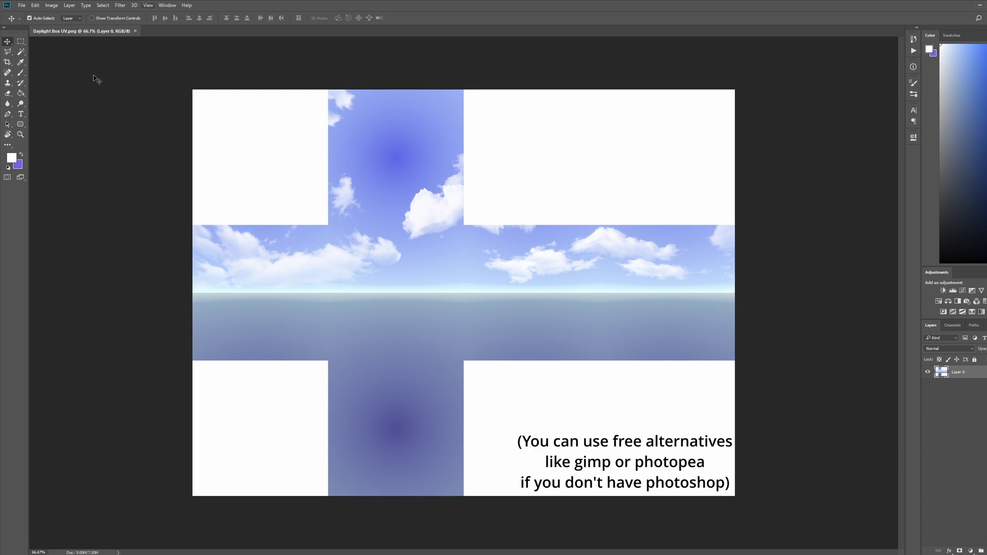
Switch to Photoshop and select the upper sky square of Daylight Box UV.png with the Rectangular Marquee, matching its edges exactly
{"action": "scroll", "coordinate": [32, 72], "scroll_direction": "up", "scroll_amount": 1, "text": "alt"}
{"action": "left_click", "coordinate": [21, 42]}
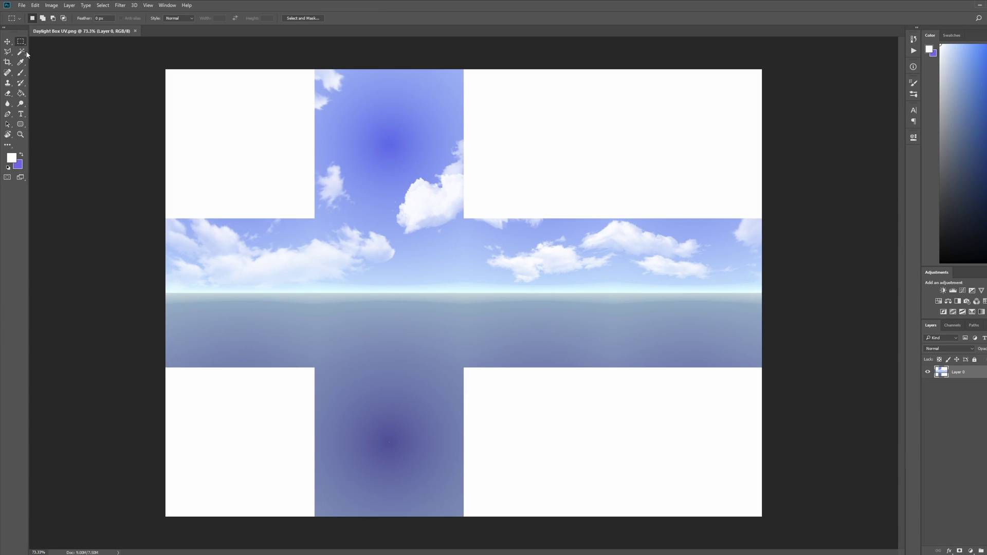
{"action": "scroll", "coordinate": [317, 71], "scroll_direction": "up", "scroll_amount": 3, "text": "alt"}
{"action": "left_click_drag", "start_coordinate": [262, 85], "coordinate": [582, 412]}
{"action": "scroll", "coordinate": [372, 417], "scroll_direction": "up", "scroll_amount": 2, "text": "alt"}
{"action": "scroll", "coordinate": [274, 206], "scroll_direction": "up", "scroll_amount": 10, "text": "alt"}
{"action": "scroll", "coordinate": [274, 204], "scroll_direction": "down", "scroll_amount": 15, "text": "alt"}
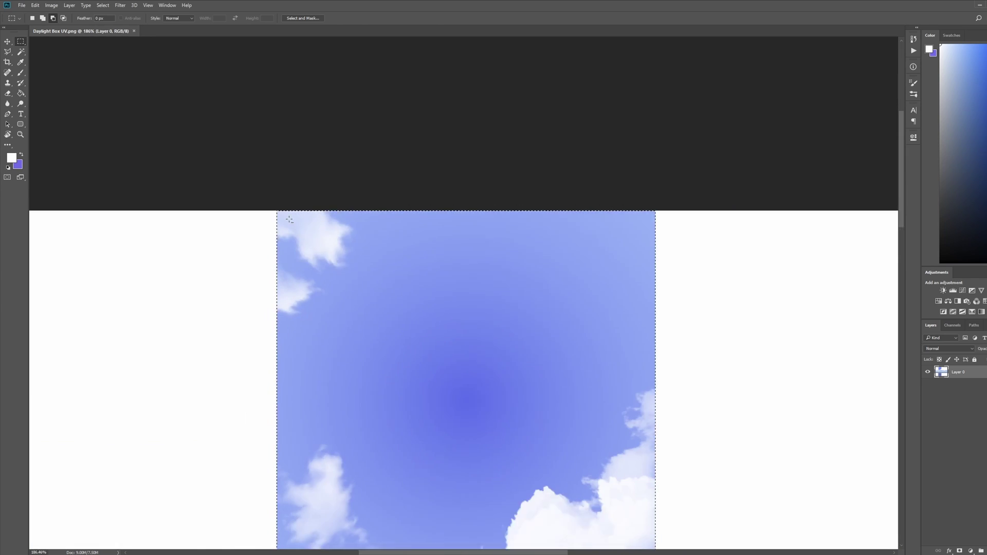
{"action": "scroll", "coordinate": [429, 401], "scroll_direction": "up", "scroll_amount": 3, "text": "alt"}
{"action": "scroll", "coordinate": [428, 401], "scroll_direction": "up", "scroll_amount": 4, "text": "alt"}
{"action": "scroll", "coordinate": [428, 402], "scroll_direction": "down", "scroll_amount": 6, "text": "alt"}
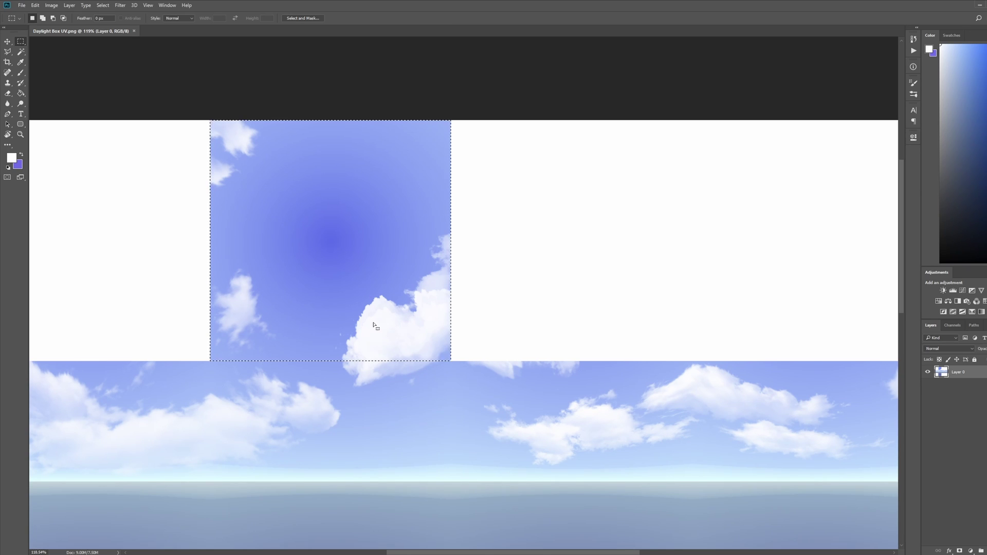
Copy the selected upper sky square onto its own layer and check it by toggling the layers' visibility
{"action": "key", "text": "ctrl+j"}
{"action": "scroll", "coordinate": [526, 321], "scroll_direction": "down", "scroll_amount": 2, "text": "alt"}
{"action": "left_click", "coordinate": [929, 375]}
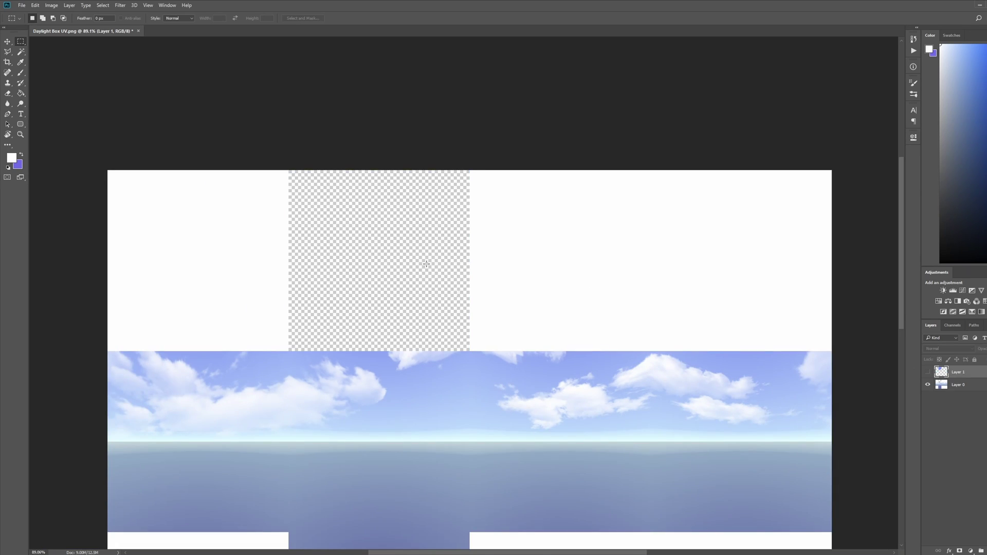
{"action": "scroll", "coordinate": [411, 258], "scroll_direction": "down", "scroll_amount": 1}
{"action": "left_click", "coordinate": [928, 371]}
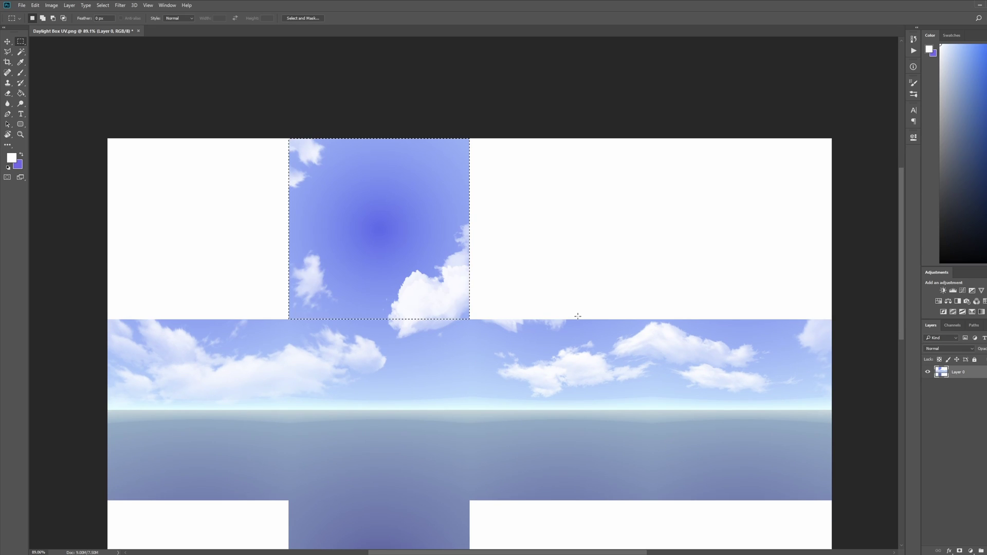
{"action": "left_click", "coordinate": [928, 385]}
{"action": "scroll", "coordinate": [395, 171], "scroll_direction": "down", "scroll_amount": 1, "text": "alt"}
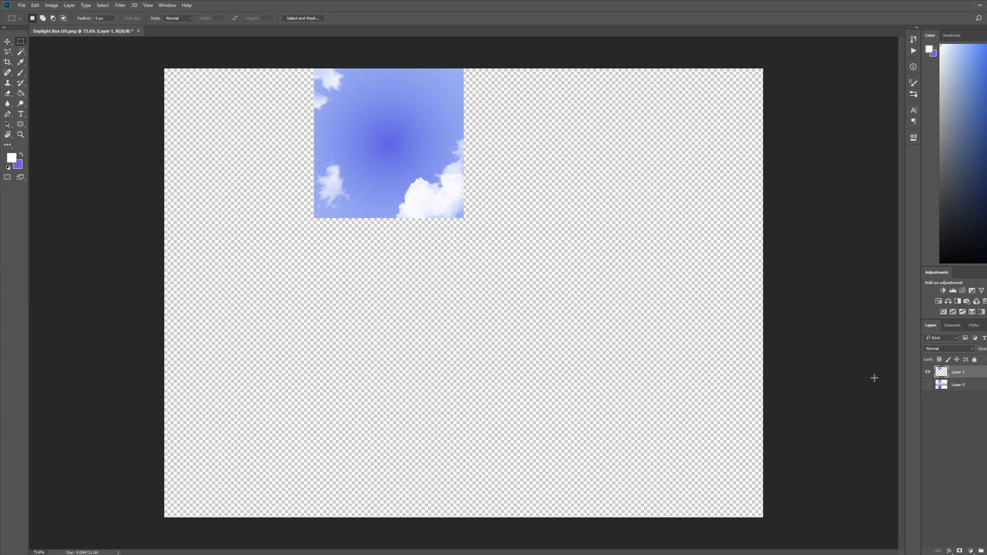
{"action": "left_click", "coordinate": [928, 386]}
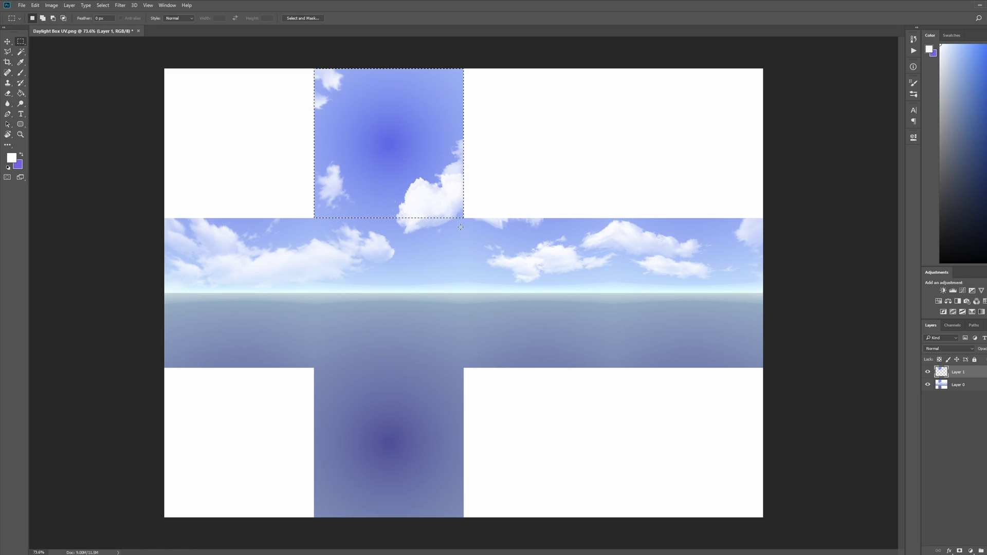
Use Transform Selection to move the square selection straight down to Y 768 px over the adjoining face, and make Layer 0 active
{"action": "left_click", "coordinate": [103, 6]}
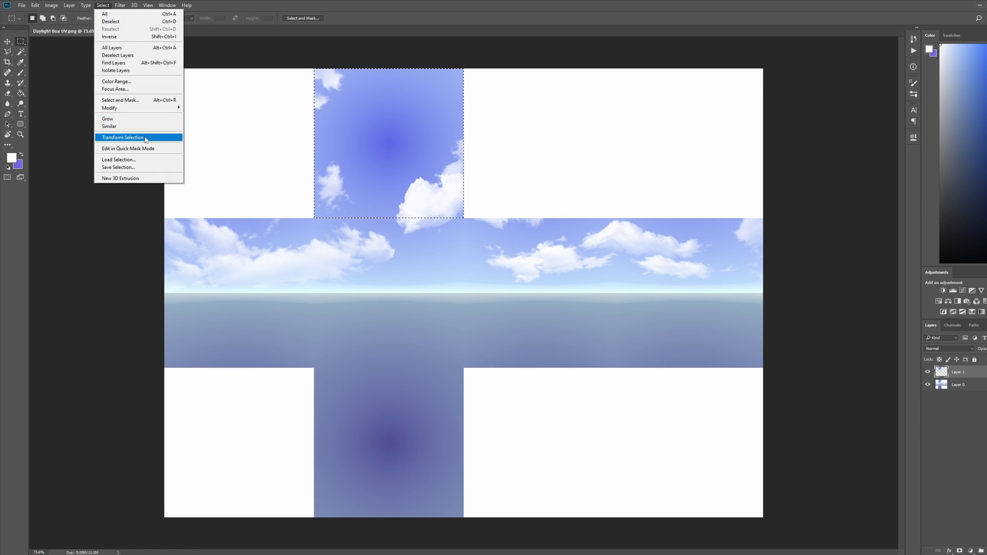
{"action": "left_click", "coordinate": [123, 137]}
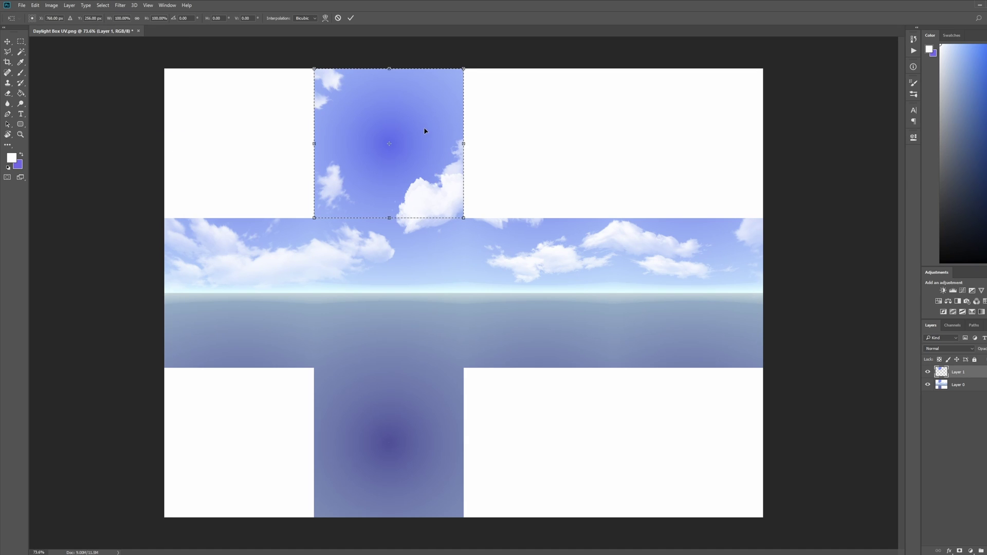
{"action": "left_click_drag", "start_coordinate": [426, 132], "coordinate": [425, 281]}
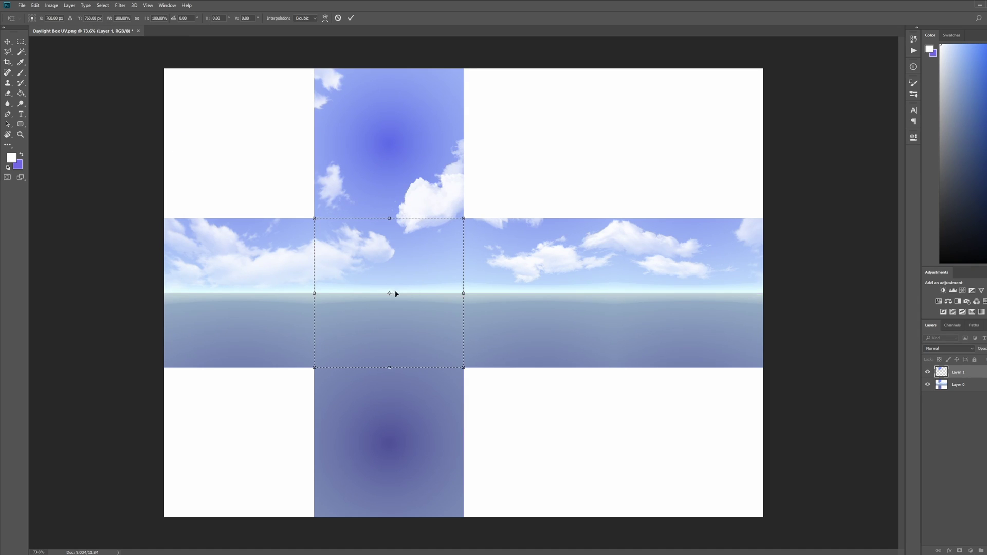
{"action": "key", "text": "Return"}
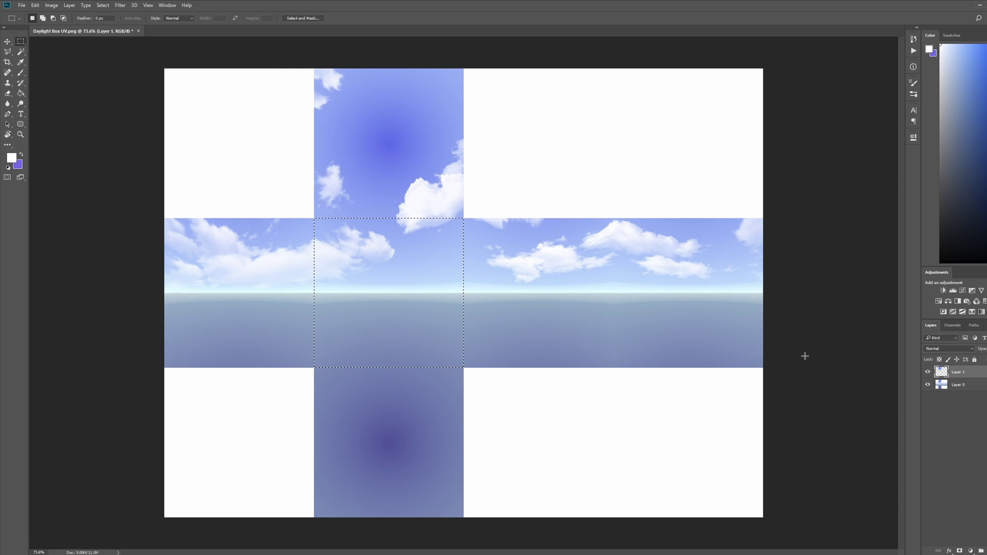
{"action": "left_click", "coordinate": [946, 386]}
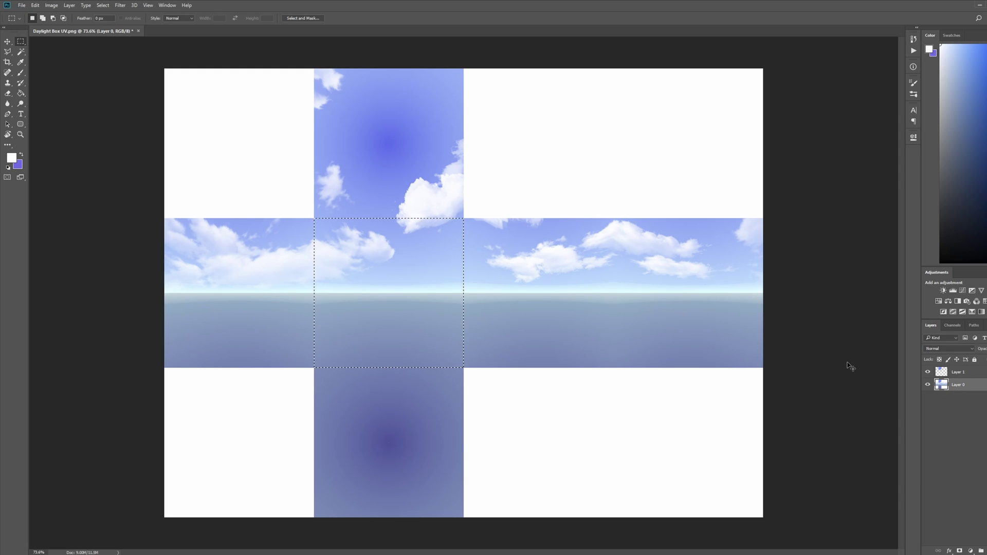
Copy the selected centre square of the UV cross onto its own layer and check it by toggling Layer 0's visibility
{"action": "key", "text": "ctrl+j"}
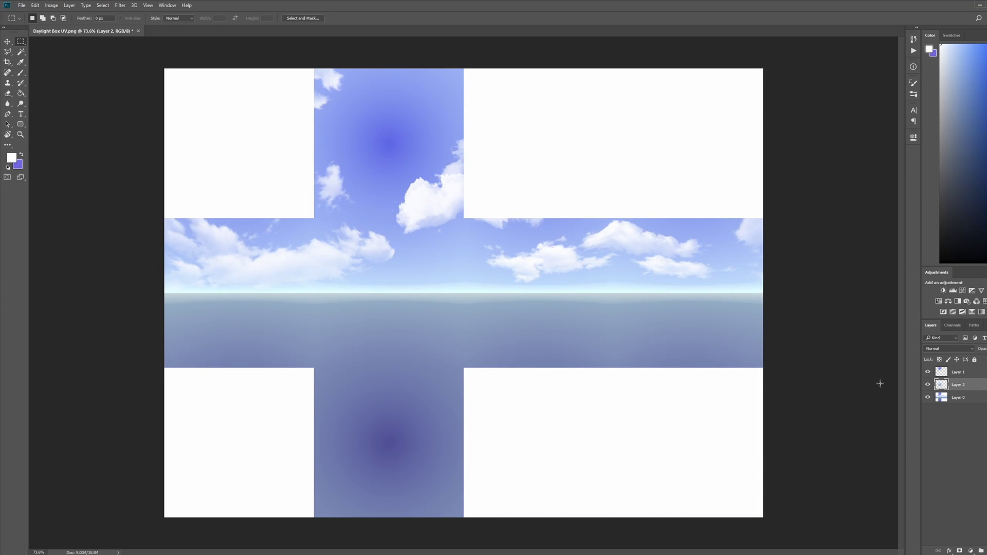
{"action": "left_click", "coordinate": [933, 401]}
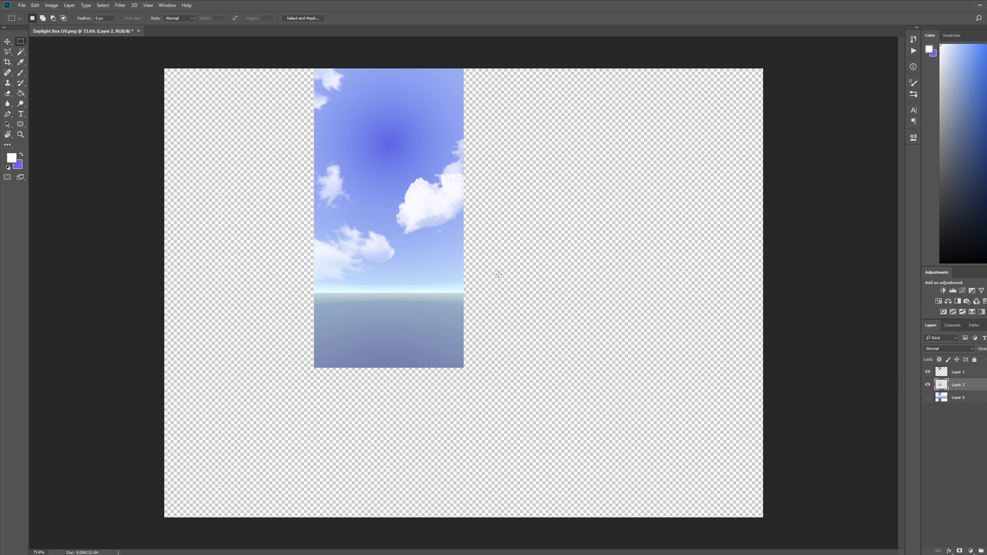
{"action": "left_click", "coordinate": [928, 397]}
Reselect the square on Layer 0, transform the selection straight down over the lower face, and copy that face onto its own layer
{"action": "left_click", "coordinate": [957, 397]}
{"action": "key", "text": "ctrl+shift+d"}
{"action": "left_click", "coordinate": [102, 5]}
{"action": "left_click", "coordinate": [132, 137]}
{"action": "left_click_drag", "start_coordinate": [456, 337], "coordinate": [452, 468]}
{"action": "key", "text": "Return"}
{"action": "key", "text": "ctrl+j"}
Transform the selection over the leftmost face of the horizon strip and copy that face from Layer 0 onto its own layer
{"action": "left_click", "coordinate": [942, 386], "text": "ctrl"}
{"action": "left_click", "coordinate": [101, 6]}
{"action": "left_click", "coordinate": [139, 138]}
{"action": "left_click_drag", "start_coordinate": [403, 317], "coordinate": [256, 318]}
{"action": "key", "text": "Return"}
{"action": "left_click", "coordinate": [958, 410]}
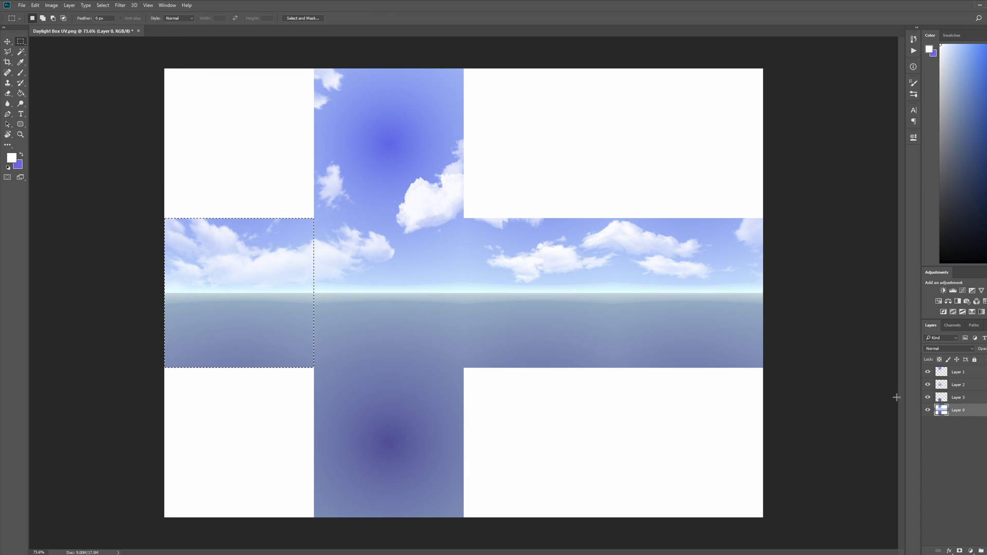
{"action": "key", "text": "ctrl+j"}
Transform the selection over the face directly right of the centre square and copy it from Layer 0 onto its own layer
{"action": "left_click", "coordinate": [941, 397], "text": "ctrl"}
{"action": "left_click", "coordinate": [942, 385], "text": "ctrl"}
{"action": "left_click", "coordinate": [951, 423]}
{"action": "left_click", "coordinate": [102, 5]}
{"action": "left_click", "coordinate": [123, 137]}
{"action": "left_click_drag", "start_coordinate": [433, 319], "coordinate": [582, 319]}
{"action": "key", "text": "Return"}
{"action": "key", "text": "ctrl+j"}
Return to Layer 0, transform the selection over the rightmost face of the horizon strip, and copy that face onto its own layer
{"action": "key", "text": "alt+bracketleft"}
{"action": "left_click", "coordinate": [103, 5]}
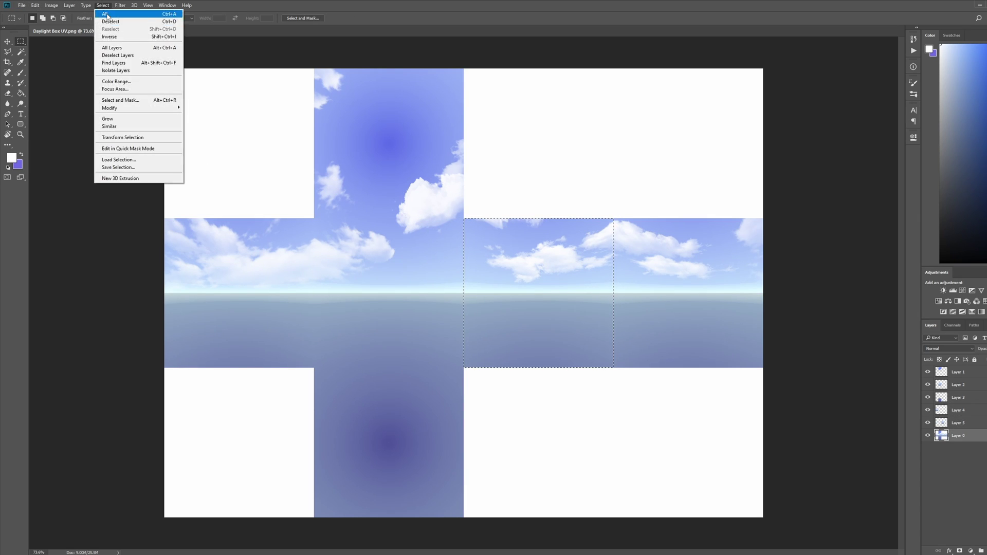
{"action": "left_click", "coordinate": [148, 139]}
{"action": "left_click_drag", "start_coordinate": [530, 317], "coordinate": [679, 317]}
{"action": "key", "text": "Return"}
{"action": "key", "text": "ctrl+j"}
Hide Layer 0 and check the six face layers by toggling their visibility off and on
{"action": "left_click", "coordinate": [928, 448]}
{"action": "scroll", "coordinate": [806, 380], "scroll_direction": "down", "scroll_amount": 5, "text": "alt"}
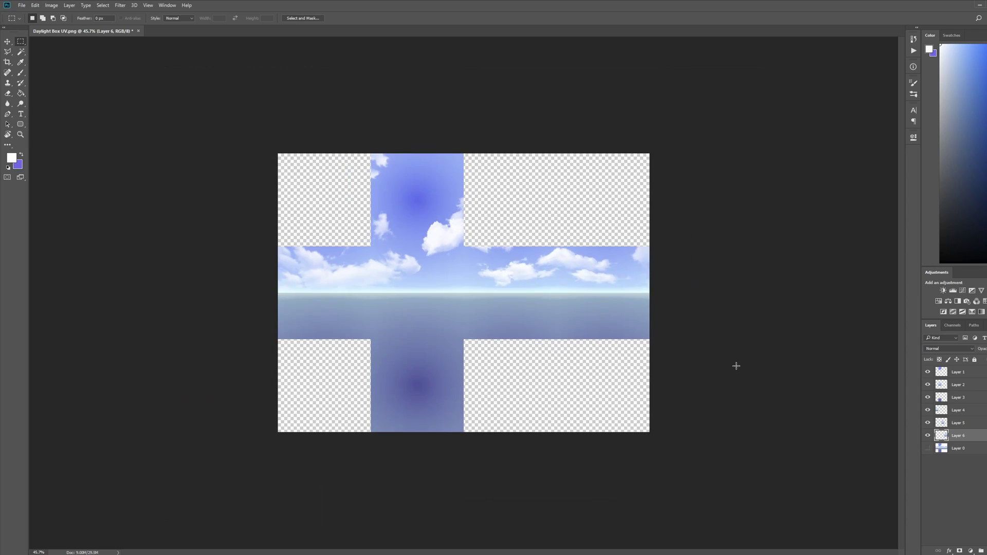
{"action": "left_click_drag", "start_coordinate": [928, 435], "coordinate": [927, 371]}
{"action": "left_click_drag", "start_coordinate": [928, 372], "coordinate": [928, 410]}
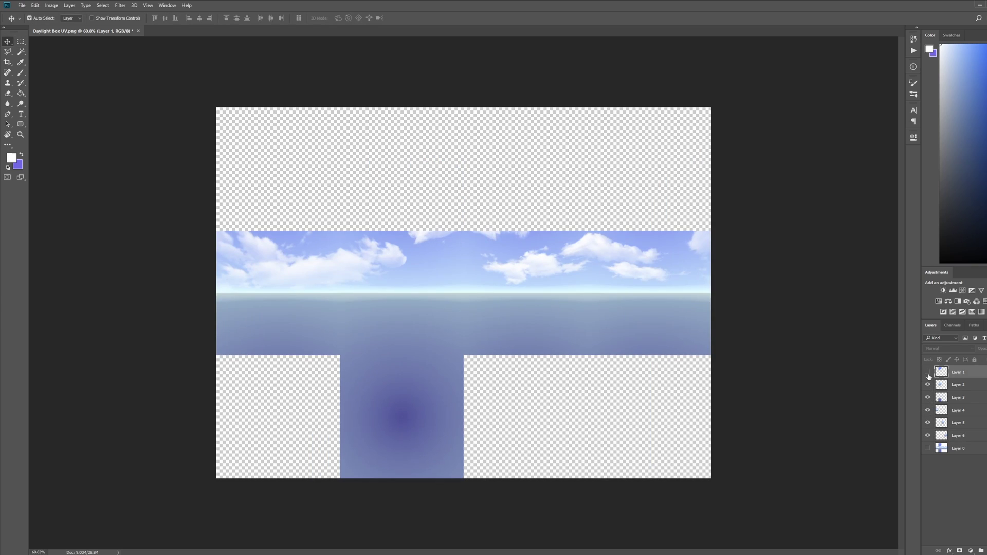
{"action": "left_click", "coordinate": [928, 372]}
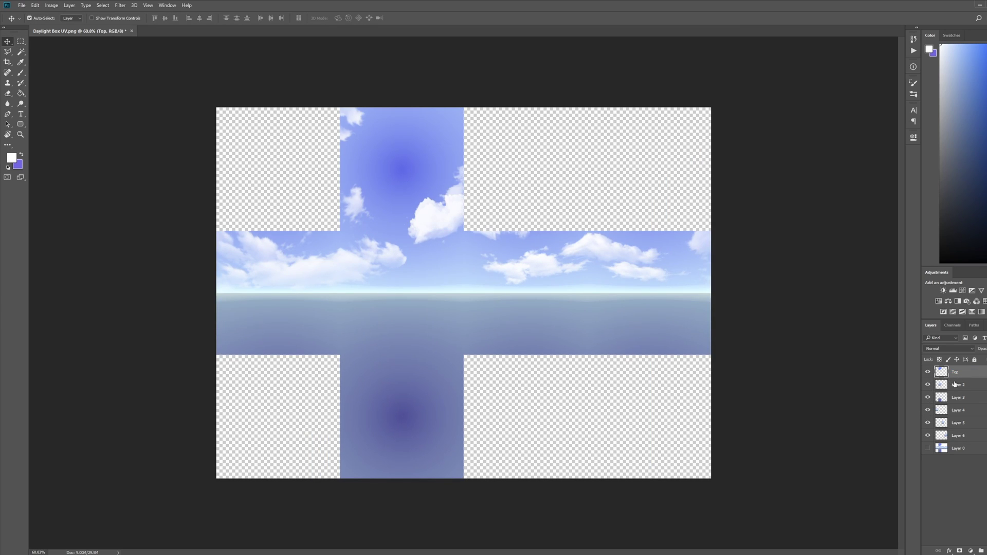
Rename Layers 2 to 6 as Front, Bottom, Left, Right and Back
{"action": "double_click", "coordinate": [956, 385]}
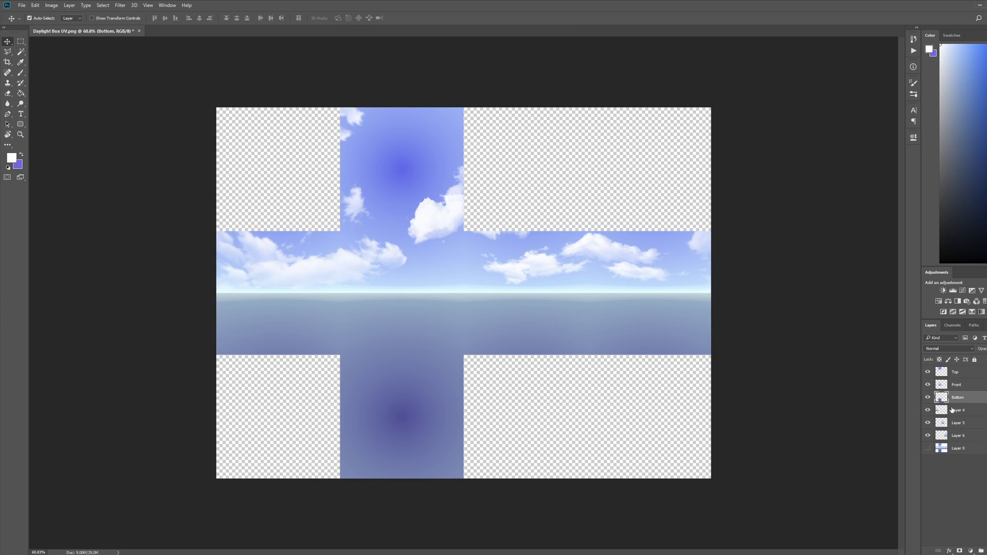
{"action": "double_click", "coordinate": [955, 410]}
{"action": "type", "text": "Left"}
{"action": "double_click", "coordinate": [954, 422]}
{"action": "type", "text": "Right"}
{"action": "double_click", "coordinate": [957, 435]}
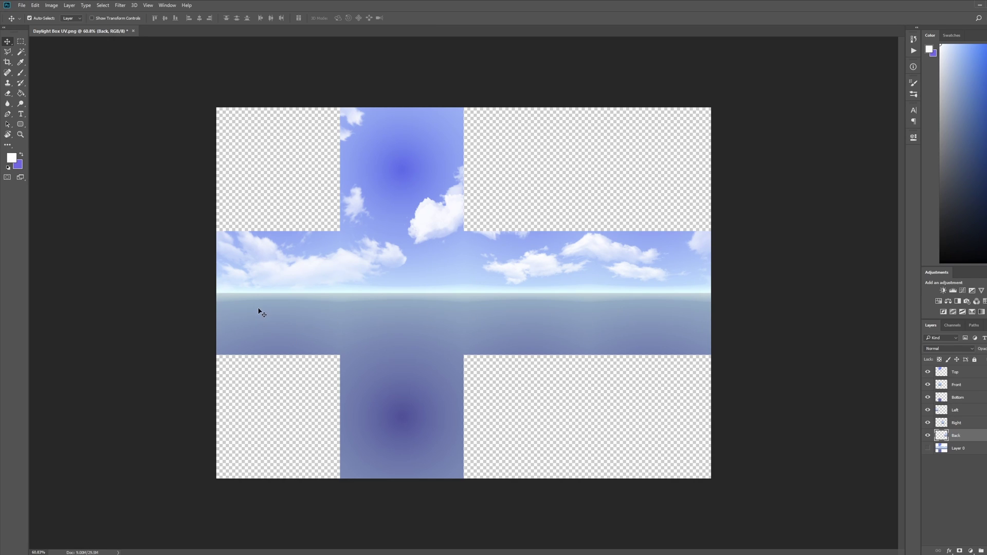
Stack the Left, Right, Back, Top and Bottom faces exactly over the Front square and crop the canvas to that square
{"action": "left_click_drag", "start_coordinate": [262, 313], "coordinate": [386, 305]}
{"action": "left_click_drag", "start_coordinate": [553, 335], "coordinate": [429, 331]}
{"action": "left_click_drag", "start_coordinate": [638, 331], "coordinate": [391, 331]}
{"action": "left_click_drag", "start_coordinate": [423, 169], "coordinate": [419, 292]}
{"action": "left_click_drag", "start_coordinate": [440, 418], "coordinate": [447, 293]}
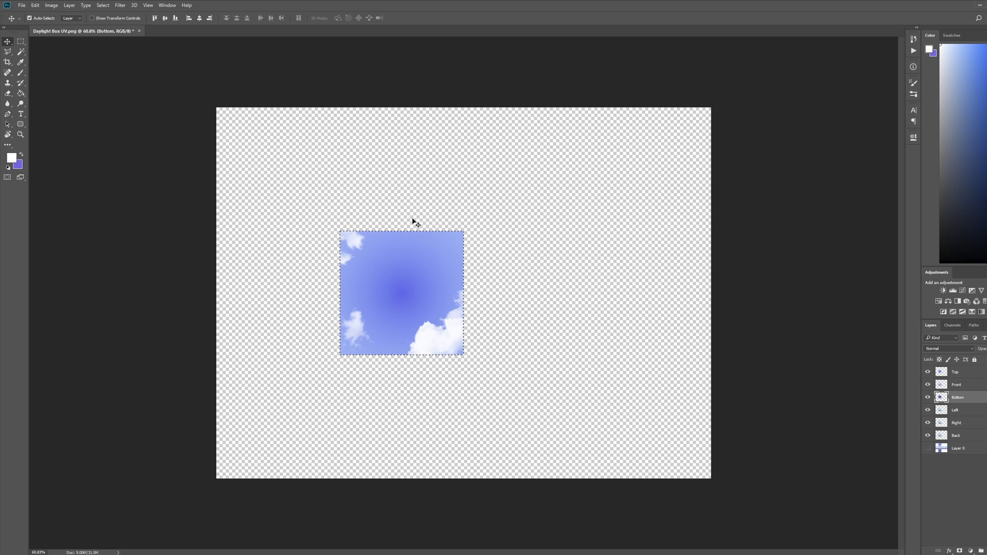
{"action": "left_click", "coordinate": [54, 5]}
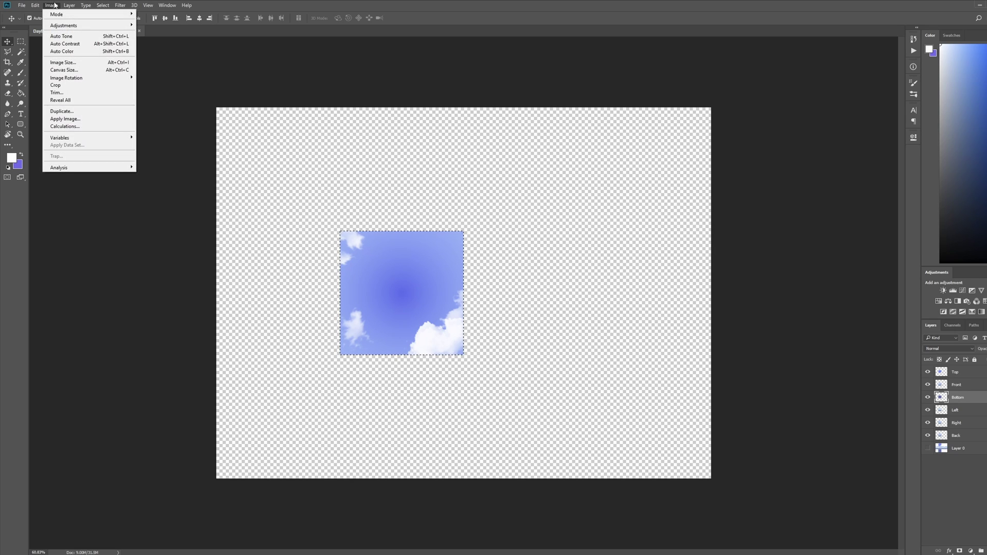
{"action": "left_click", "coordinate": [73, 86]}
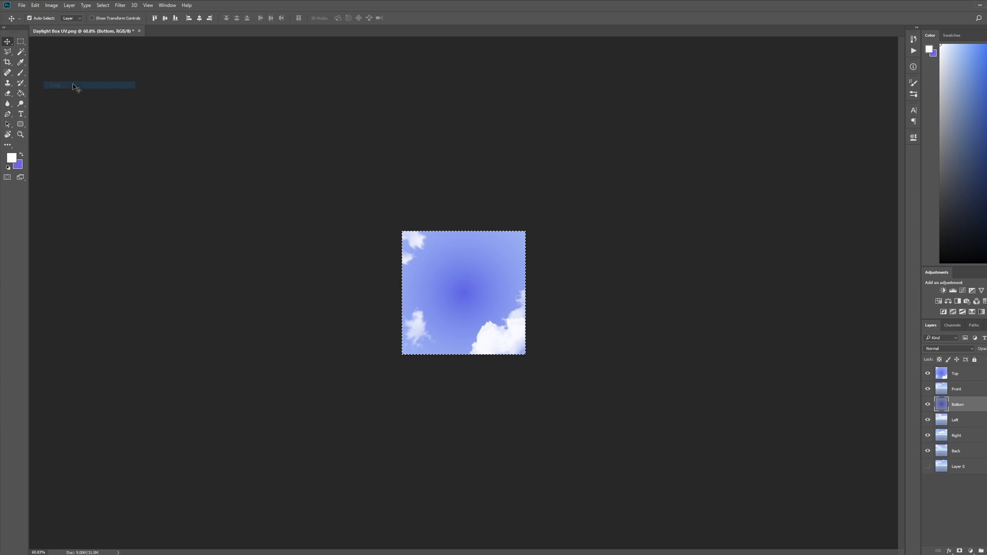
Check the stacked faces by toggling the visibility of Top, Front and Bottom, and make the Top layer active
{"action": "left_click", "coordinate": [928, 374]}
{"action": "left_click", "coordinate": [928, 389]}
{"action": "left_click", "coordinate": [928, 405]}
{"action": "left_click", "coordinate": [928, 405]}
{"action": "left_click", "coordinate": [928, 389]}
{"action": "left_click", "coordinate": [929, 374]}
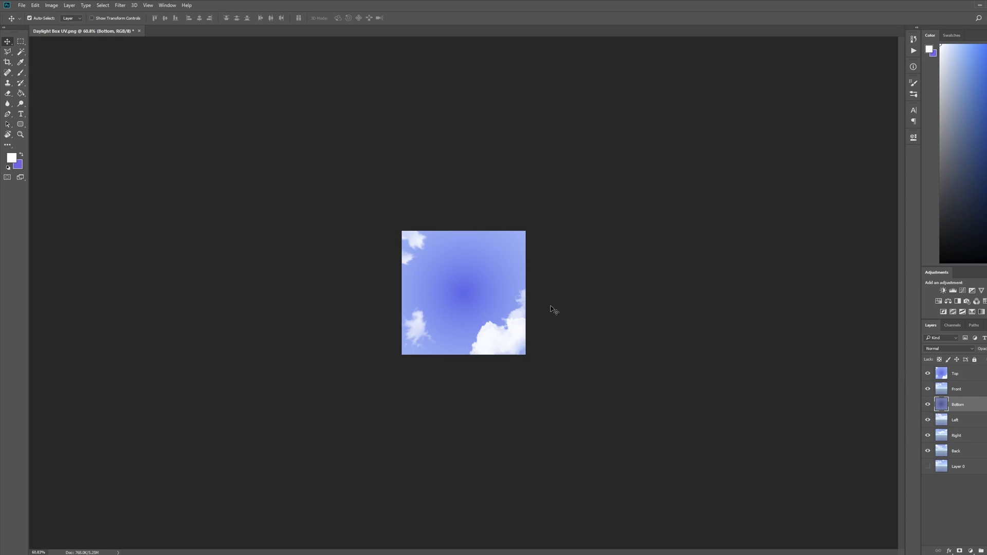
{"action": "left_click", "coordinate": [489, 320]}
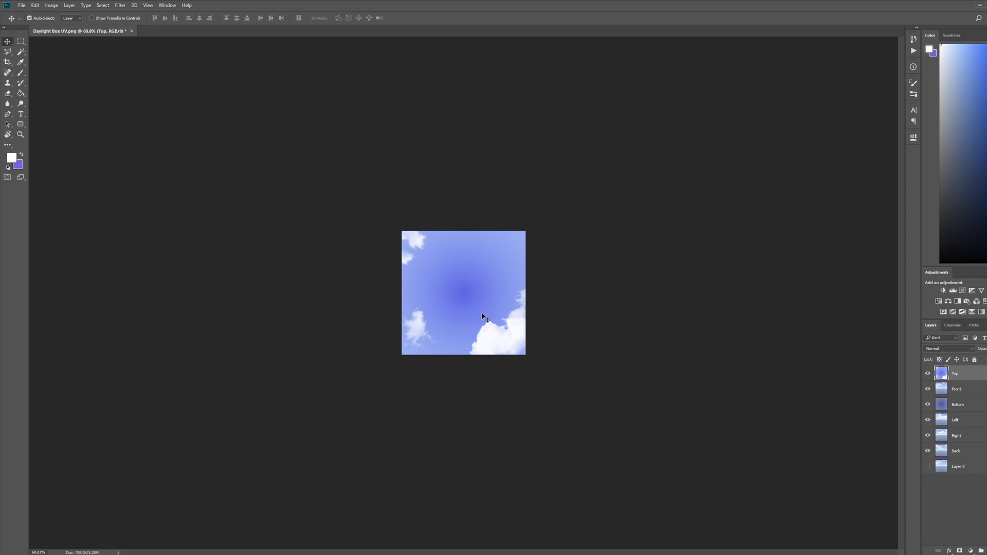
Export the visible layers to separate JPEG files in the skybox folder with the file name prefix Daylight and quality 12
{"action": "left_click", "coordinate": [22, 5]}
{"action": "mouse_move", "coordinate": [66, 112]}
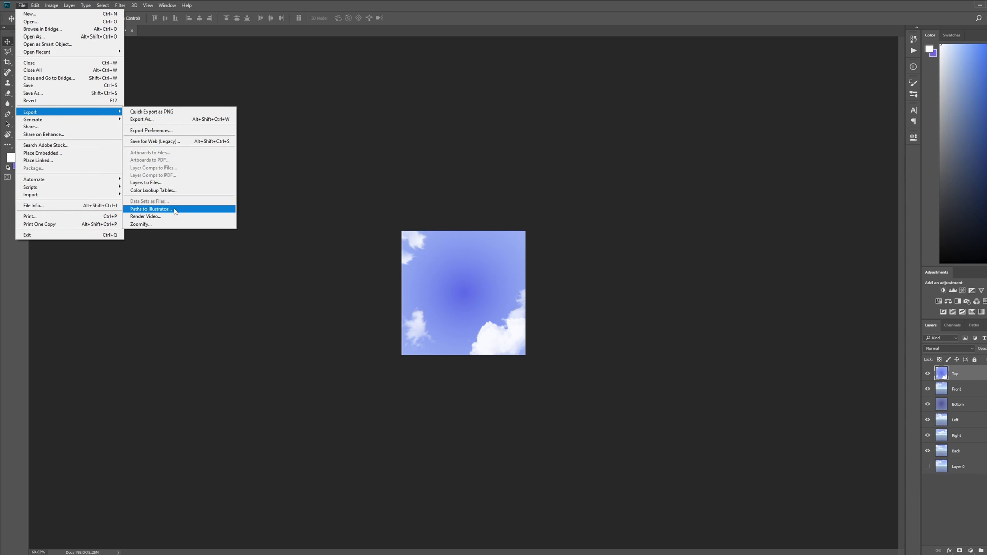
{"action": "left_click", "coordinate": [157, 185]}
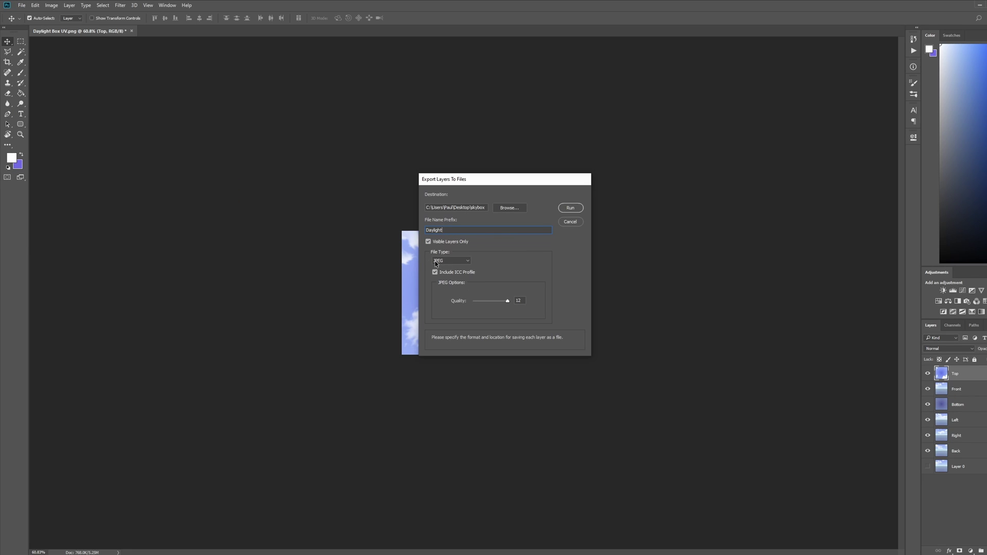
{"action": "left_click", "coordinate": [574, 209]}
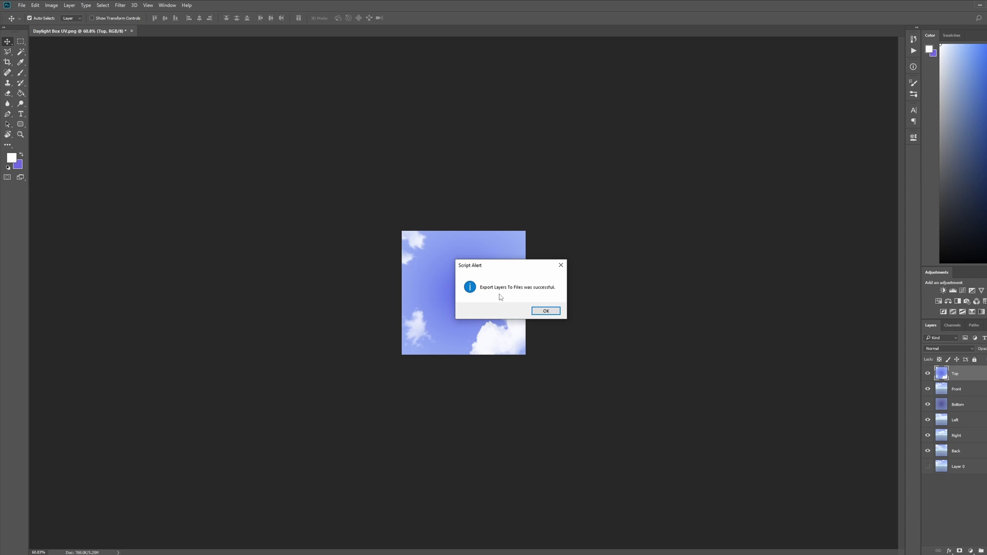
{"action": "left_click", "coordinate": [550, 315]}
Switch to the skybox folder in File Explorer and review the exported Daylight JPG files from Top to Back
{"action": "key", "text": "alt+Tab"}
{"action": "left_click", "coordinate": [788, 203]}
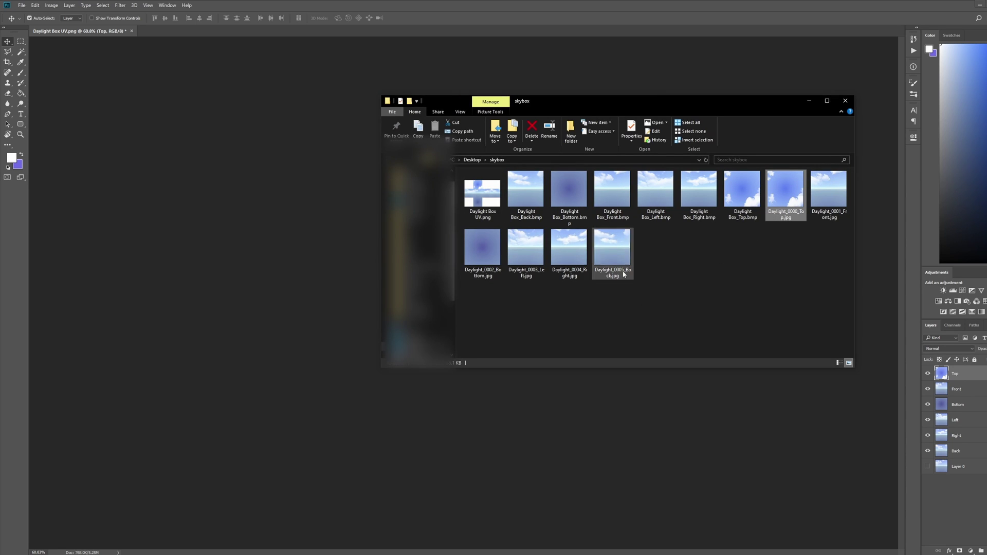
{"action": "left_click", "coordinate": [628, 277], "text": "shift"}
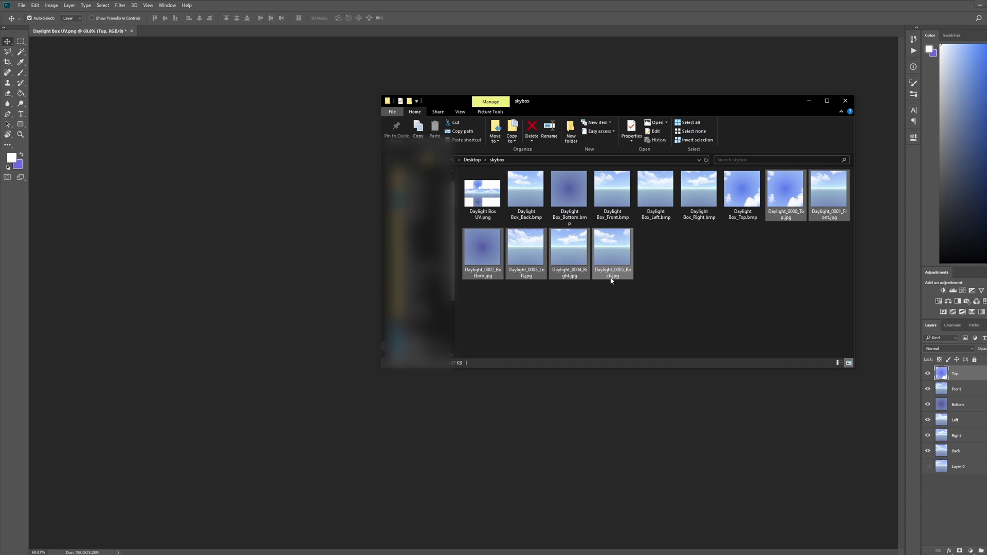
{"action": "left_click", "coordinate": [664, 311]}
{"action": "left_click", "coordinate": [629, 278]}
{"action": "left_click", "coordinate": [634, 315]}
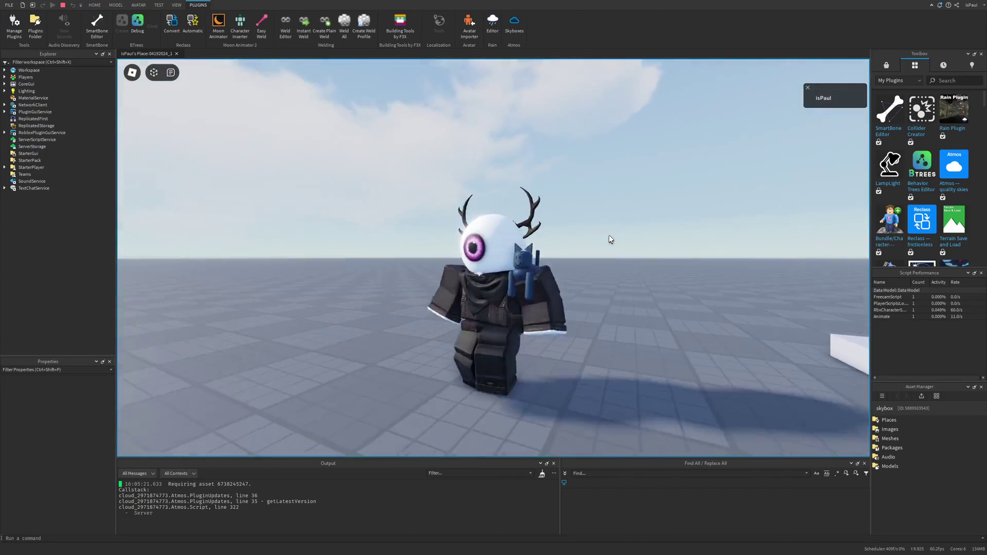
Walk and jump the character around the running playtest in Roblox Studio to view the sky
{"action": "key", "text": "space"}
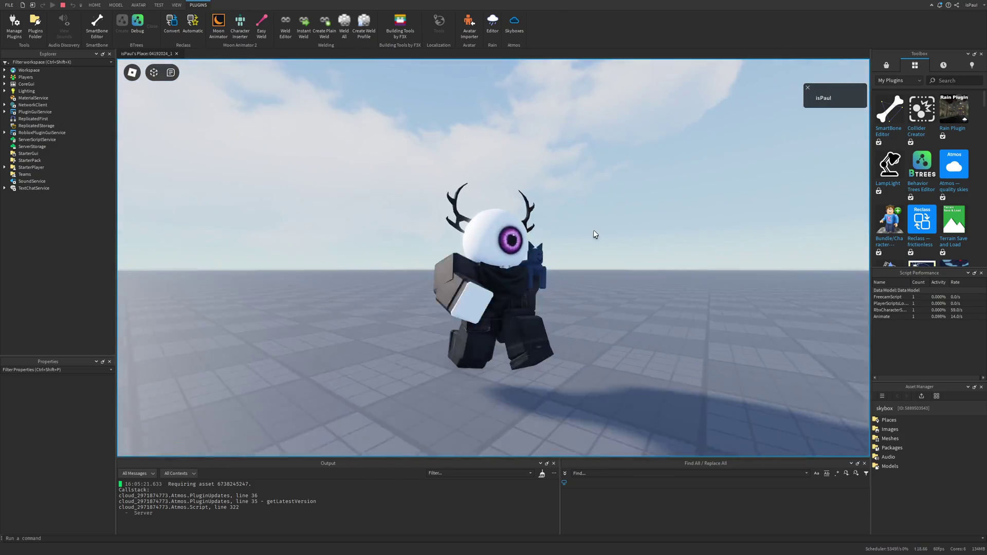
{"action": "key", "text": "a"}
{"action": "key", "text": "s"}
{"action": "key", "text": "d"}
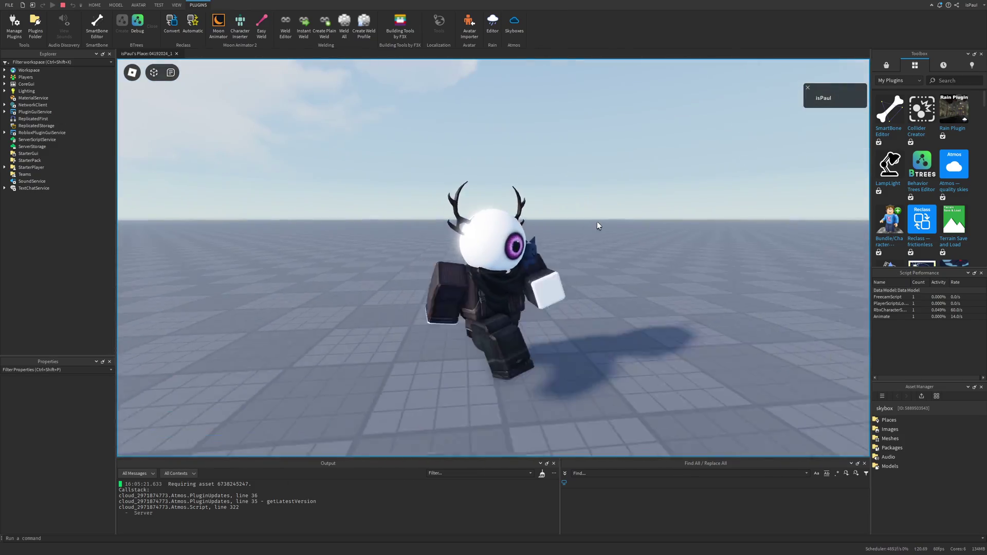